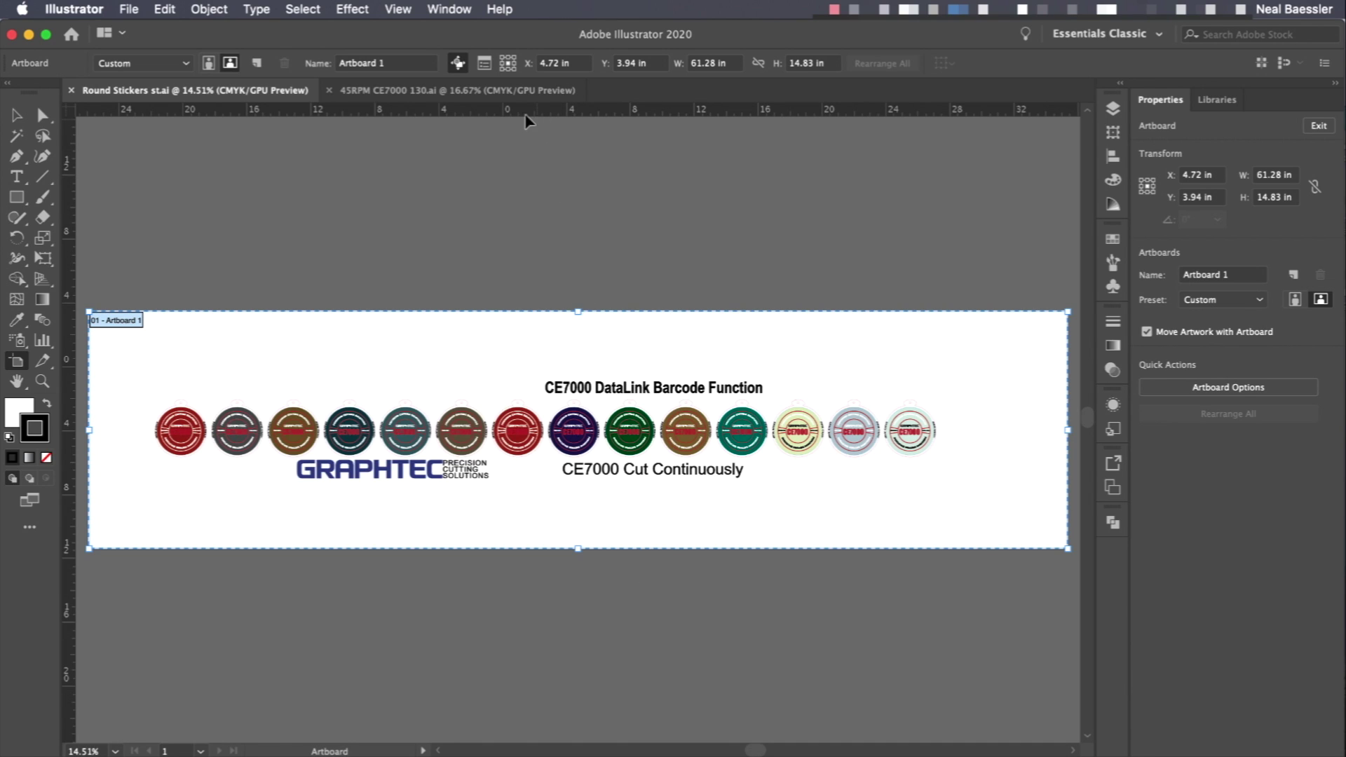
Step: Switch from the 45RPM CE7000 130.ai document back to Round Stickers st.ai
click(494, 91)
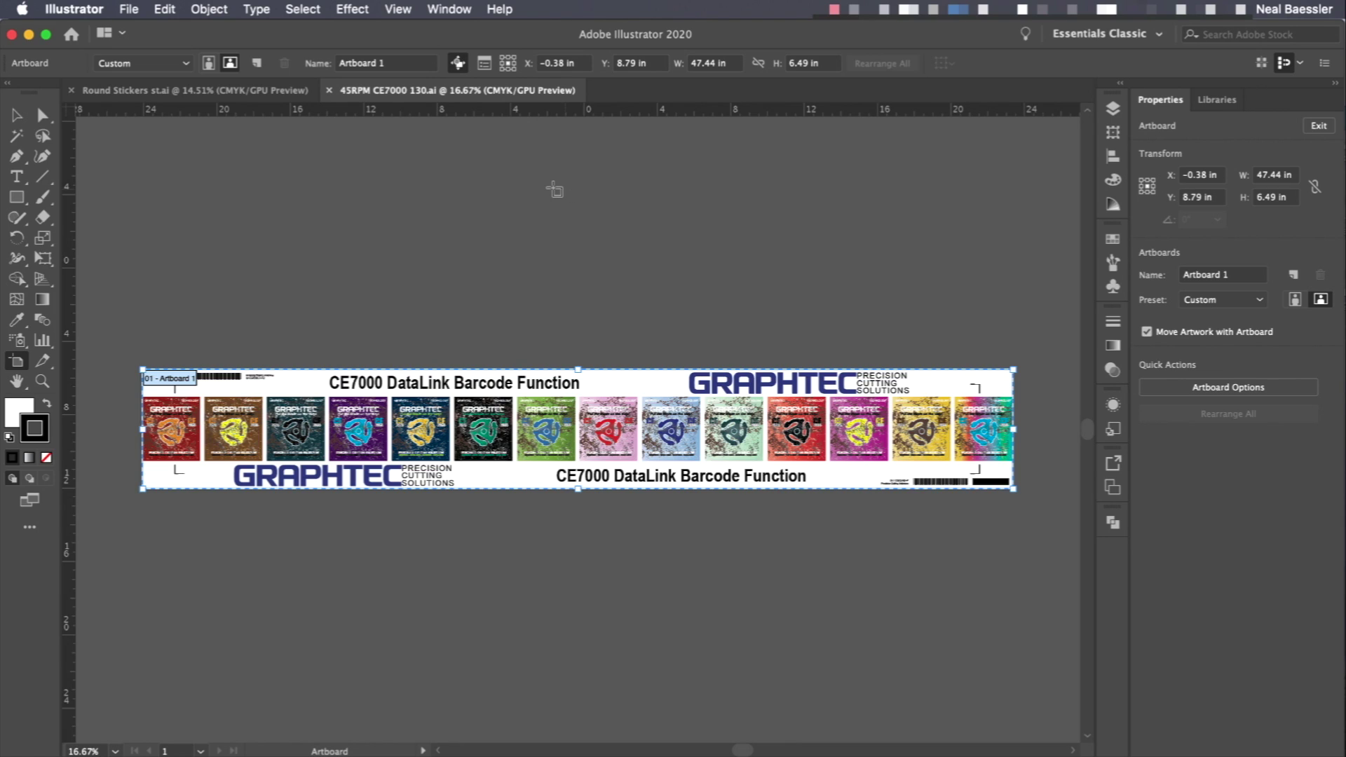
click(263, 94)
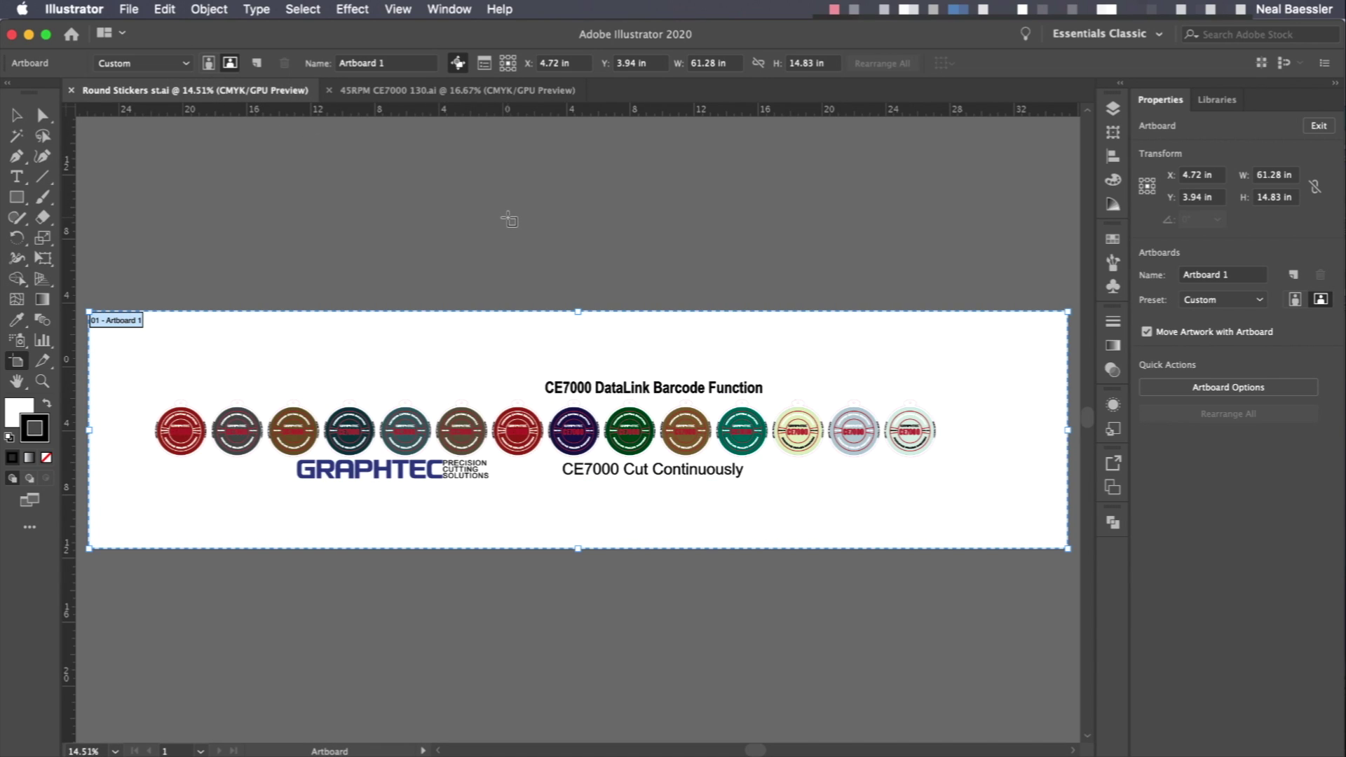
key(super+alt+2)
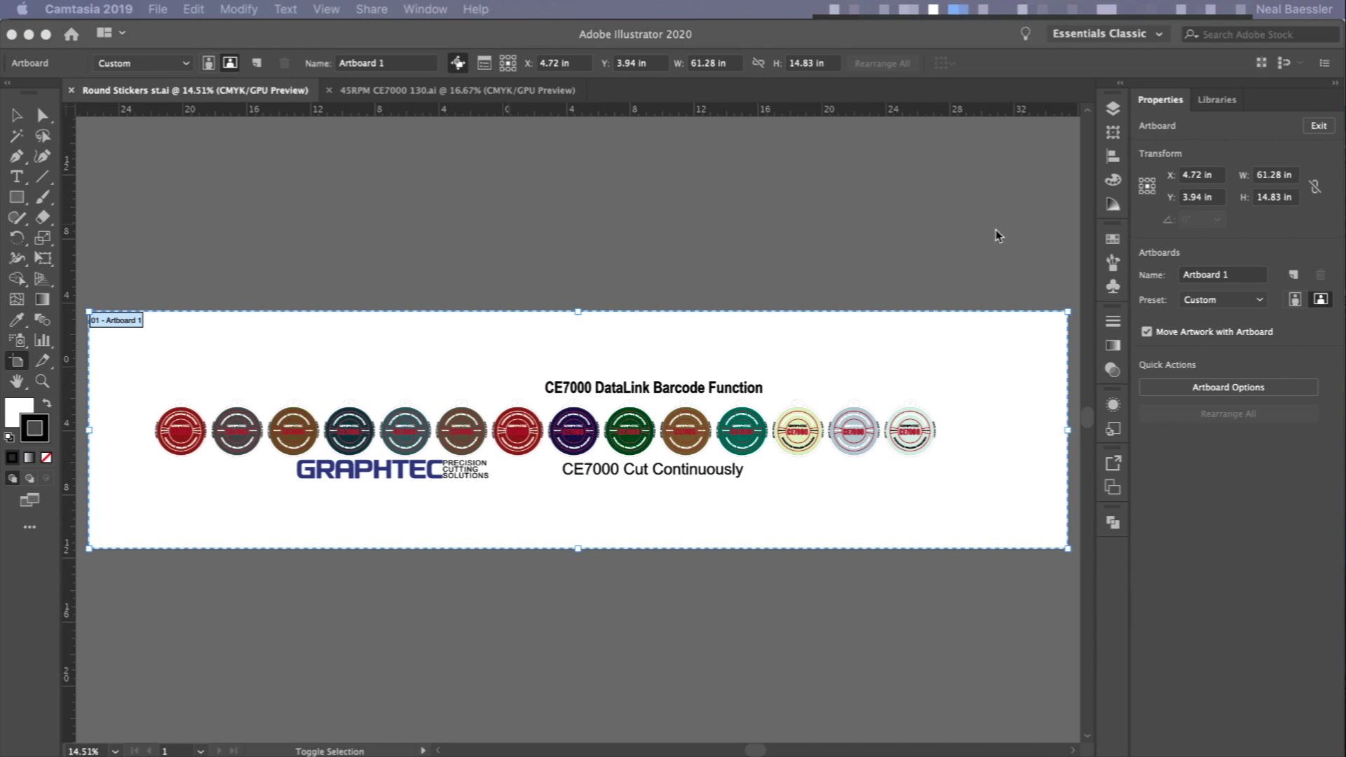
click(1113, 108)
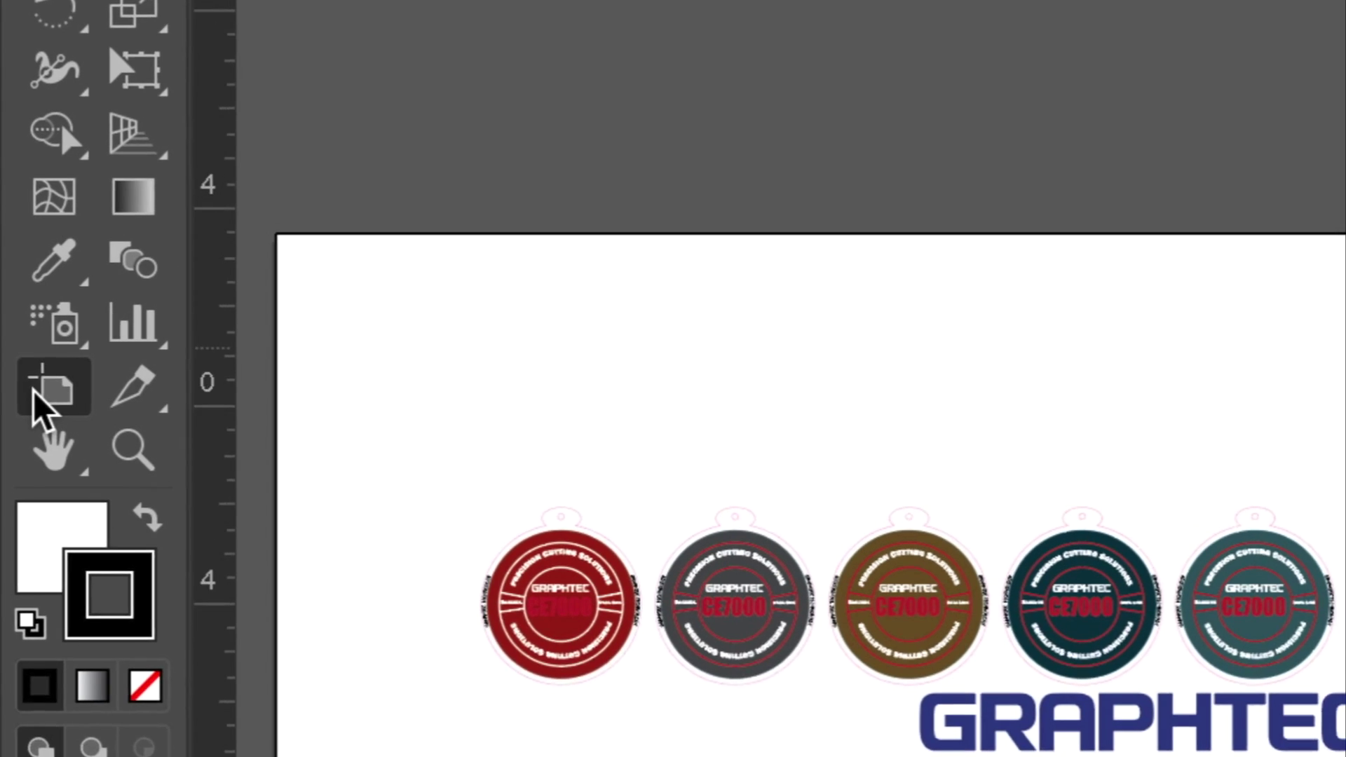
Step: Fit Artboard 1 to the artwork bounds, making it 48.9 x 6.07 in
click(35, 387)
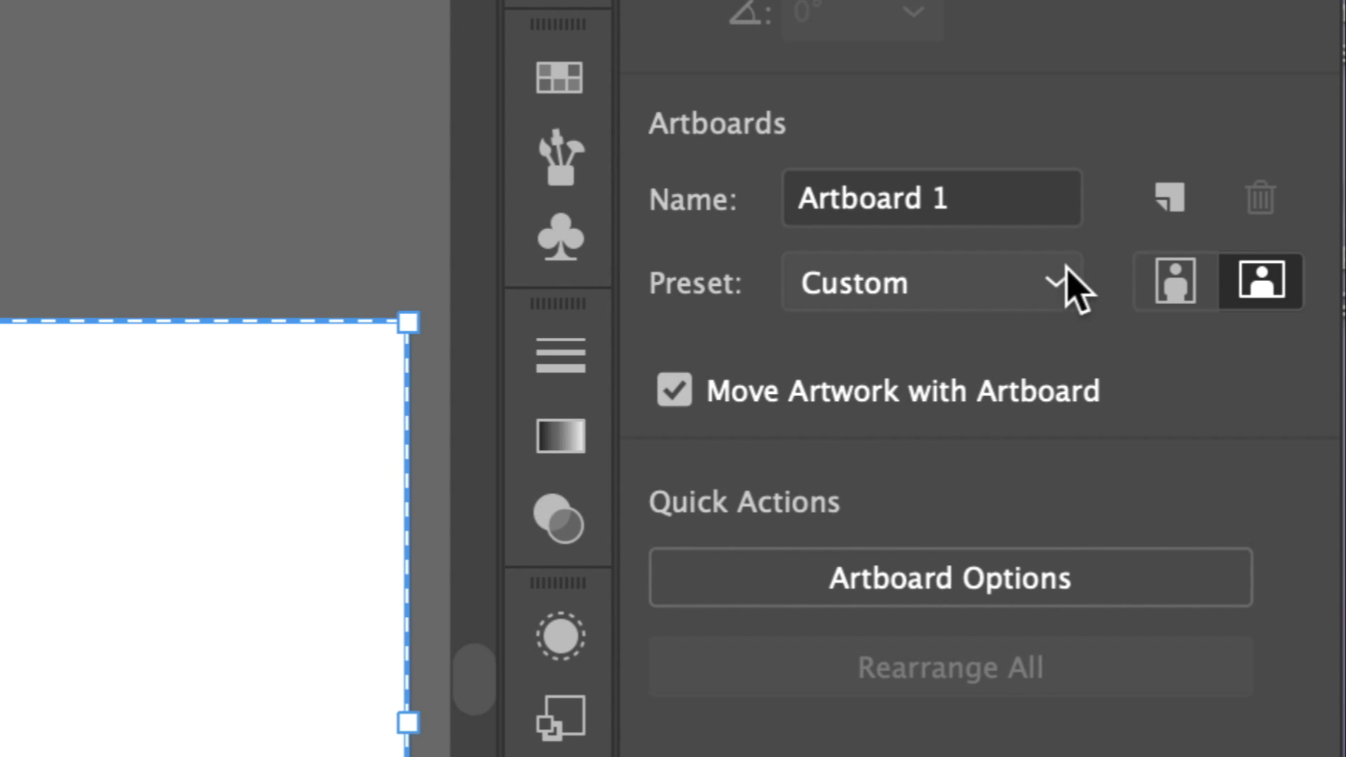
click(1065, 283)
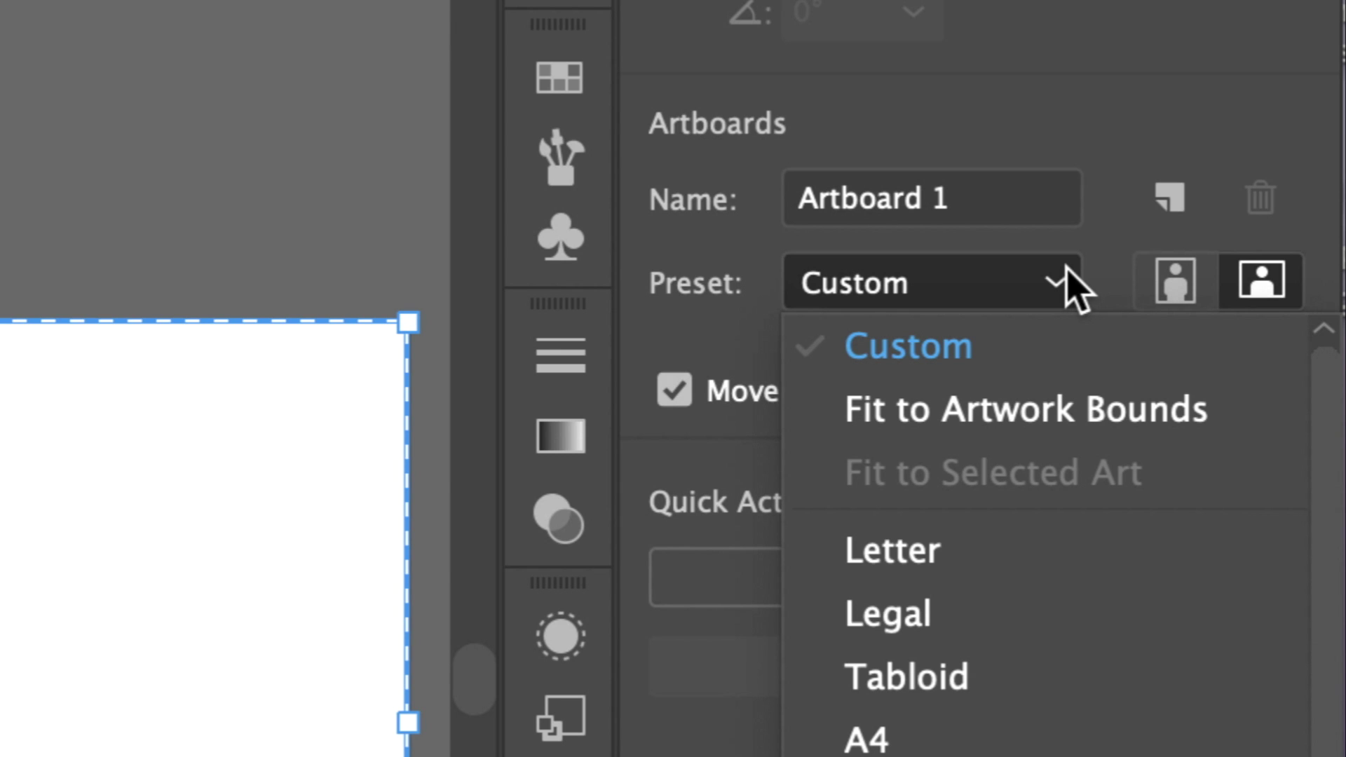
click(1057, 422)
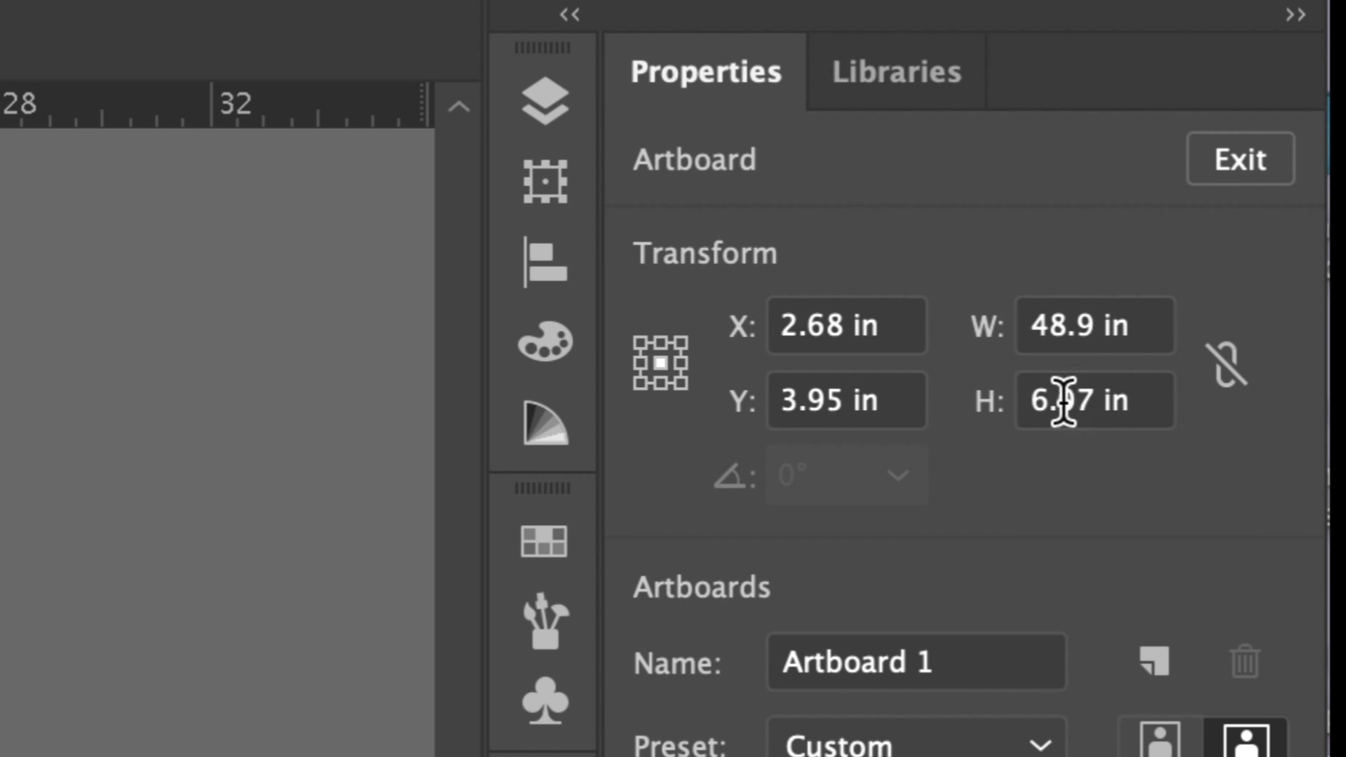
Step: Change Artboard 1's height from 6.07 to 9.07 in and exit artboard editing
drag(1033, 397, 1179, 398)
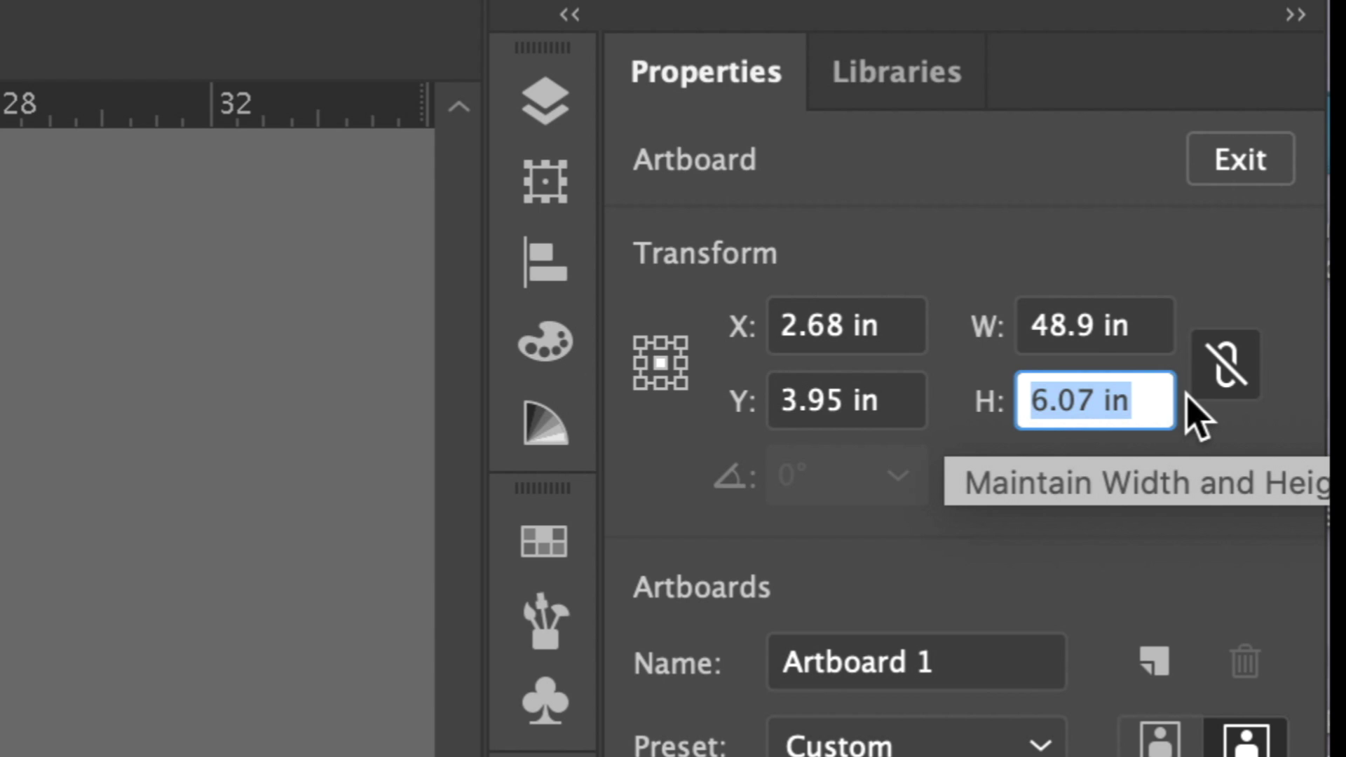
text(9.)
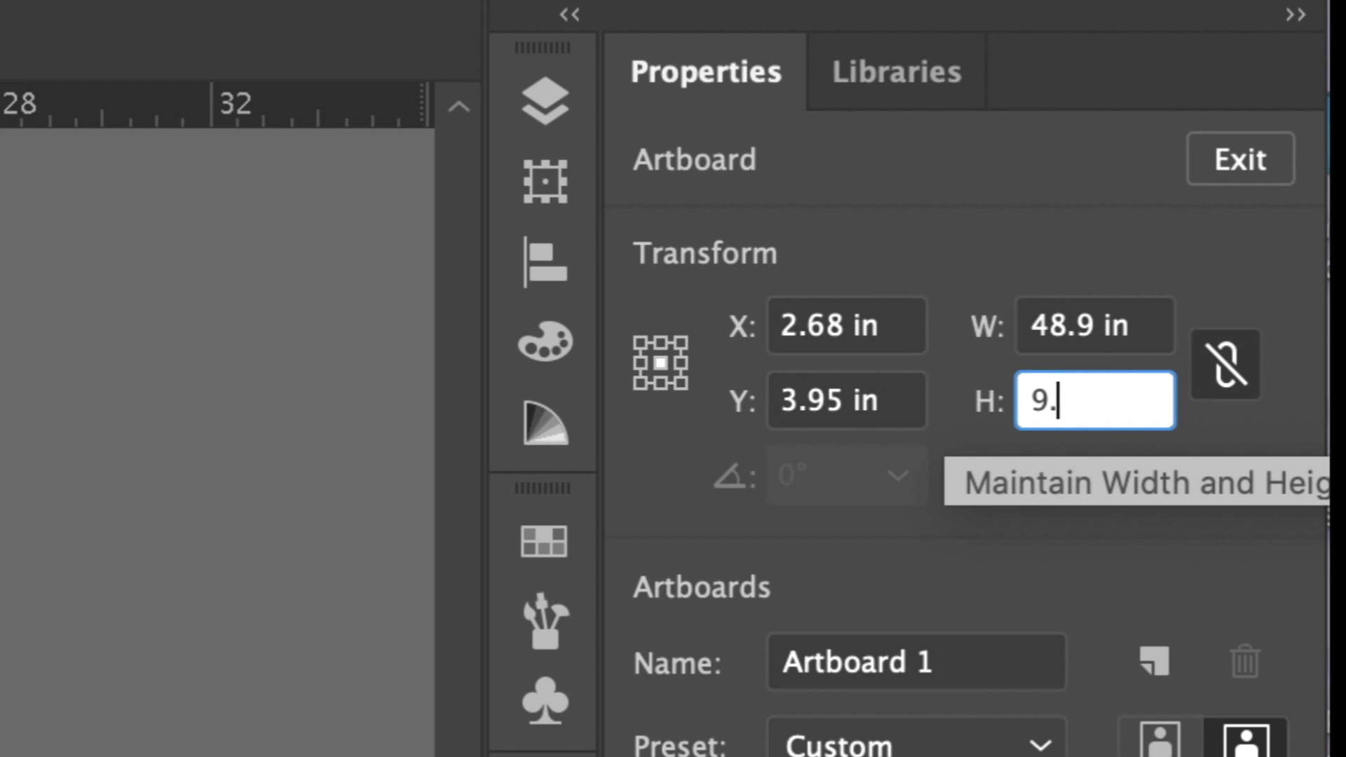
text(07)
key(Return)
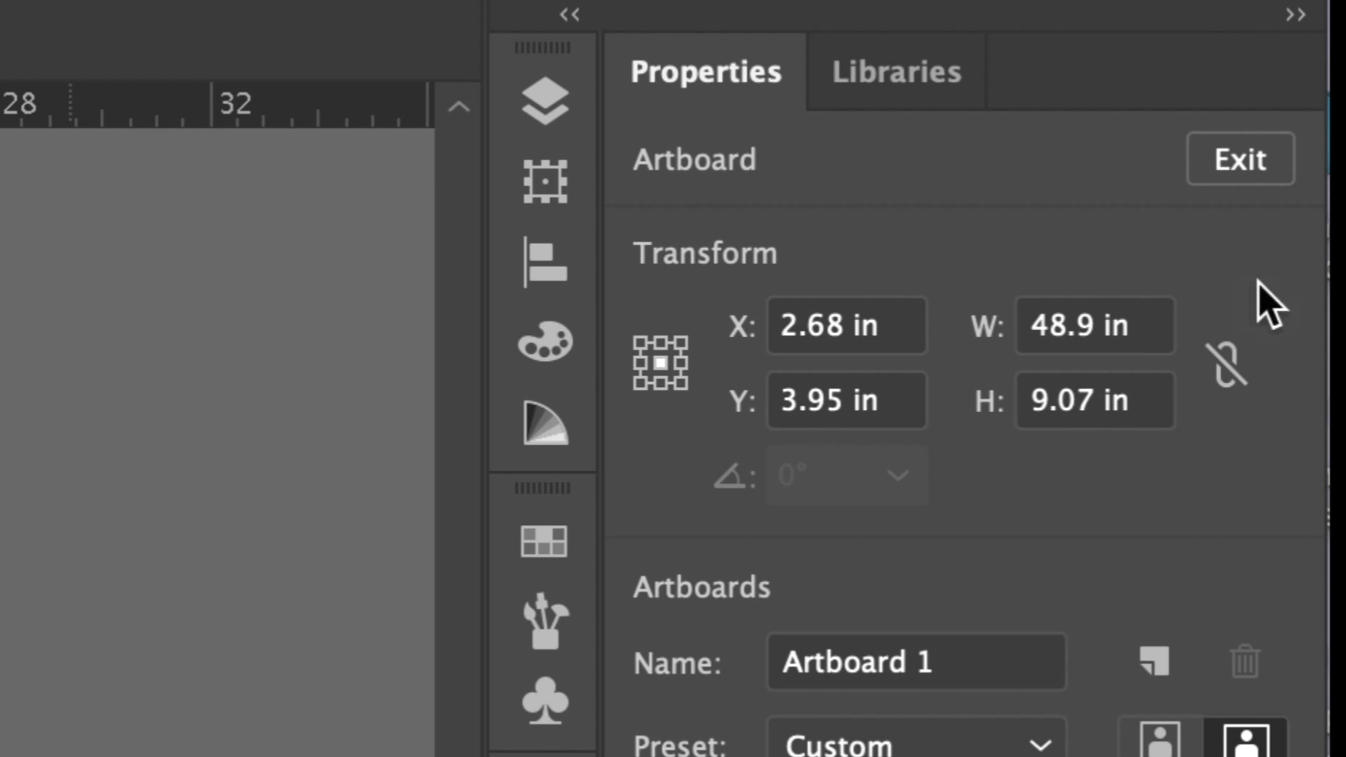
click(1225, 171)
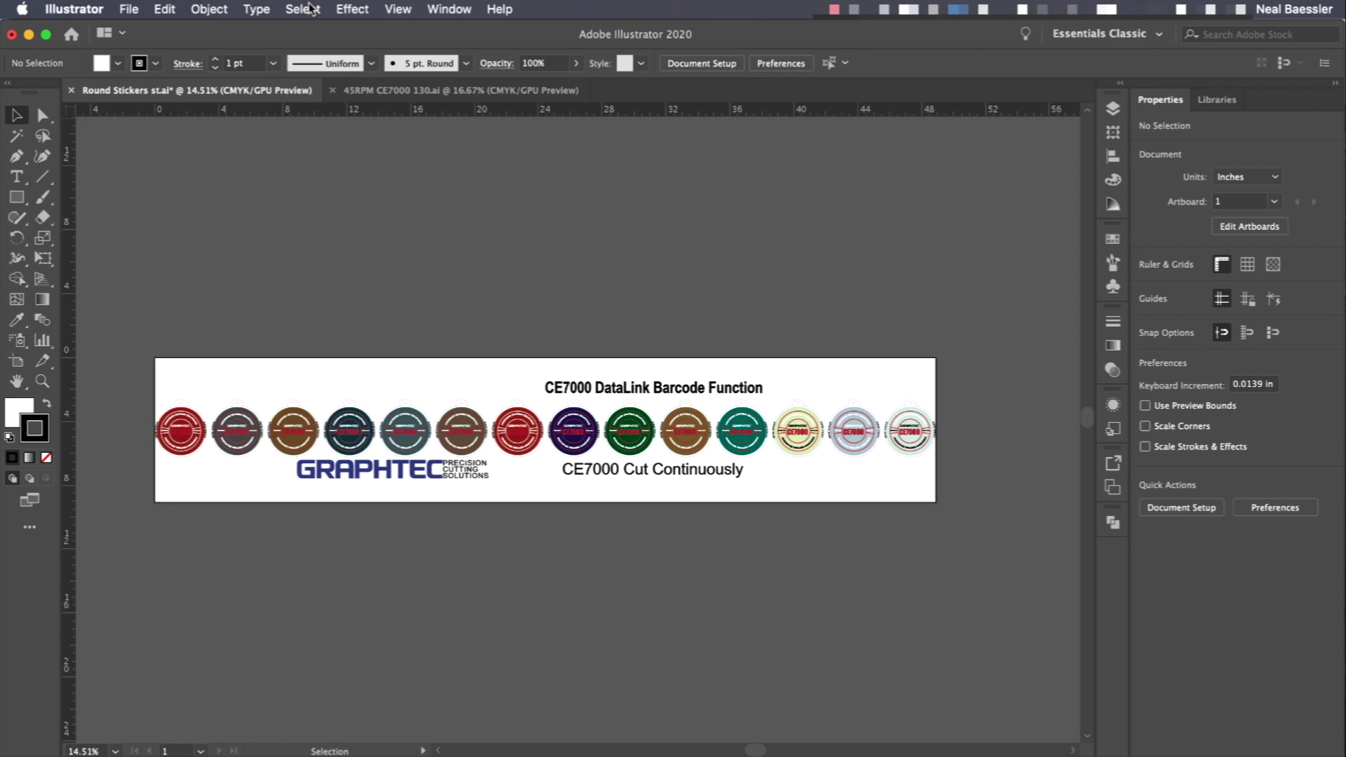
Step: Open the Cutting Master 4 Registration Marks dialog from the File menu
click(130, 9)
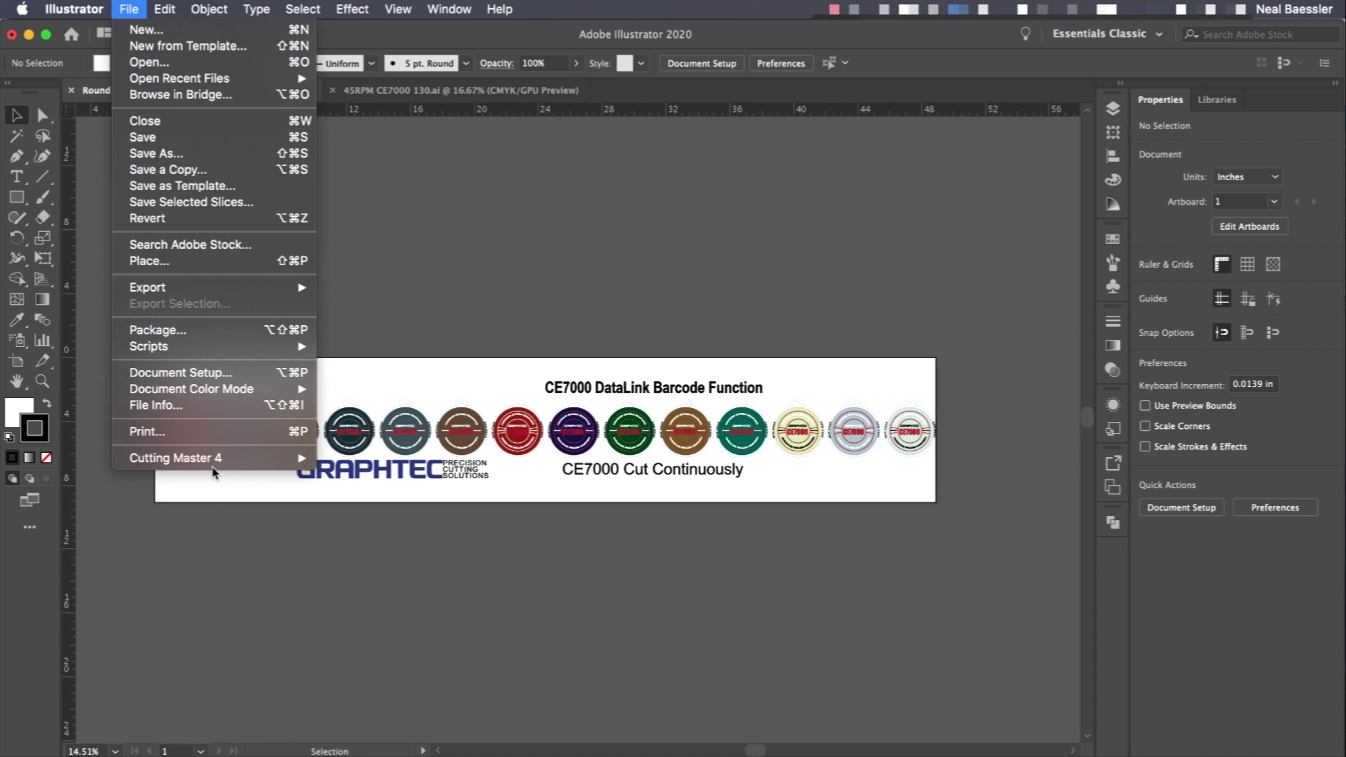
mouse_move(216, 459)
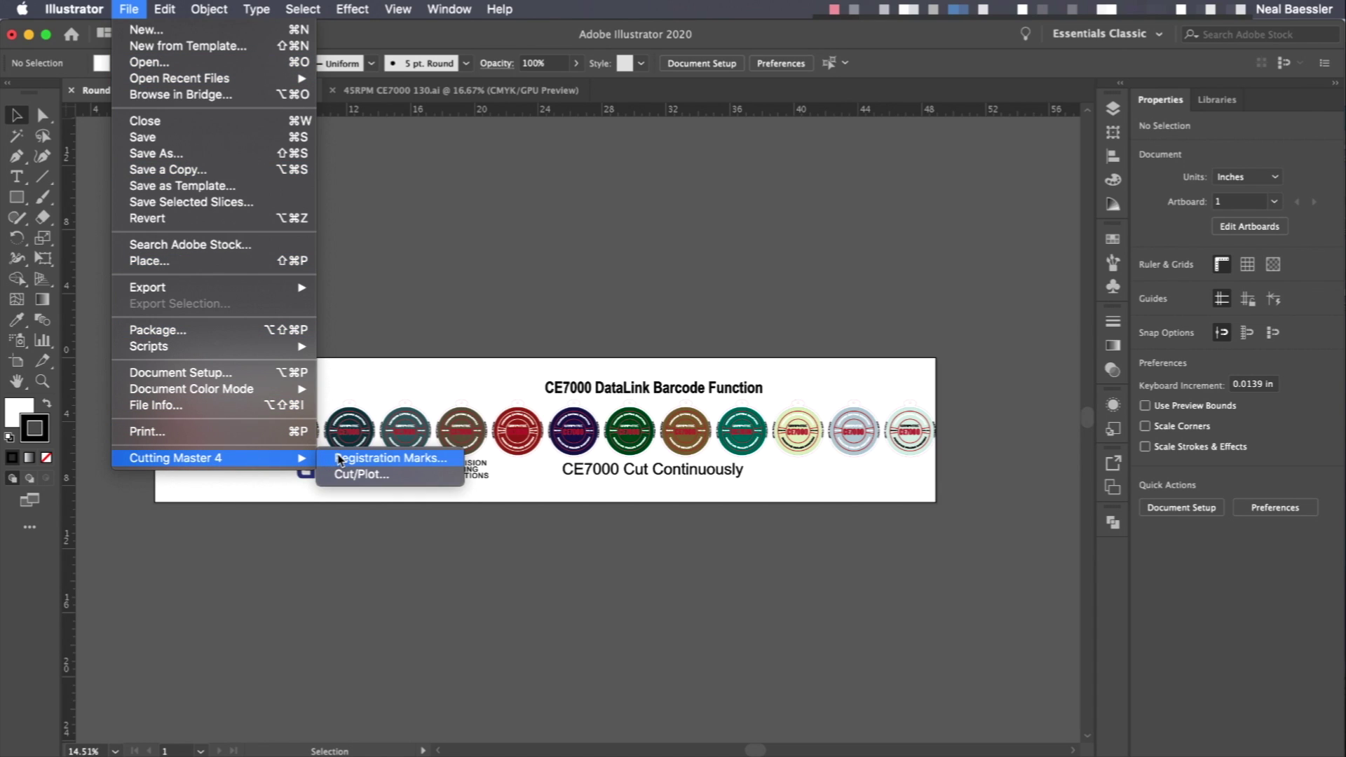
click(339, 459)
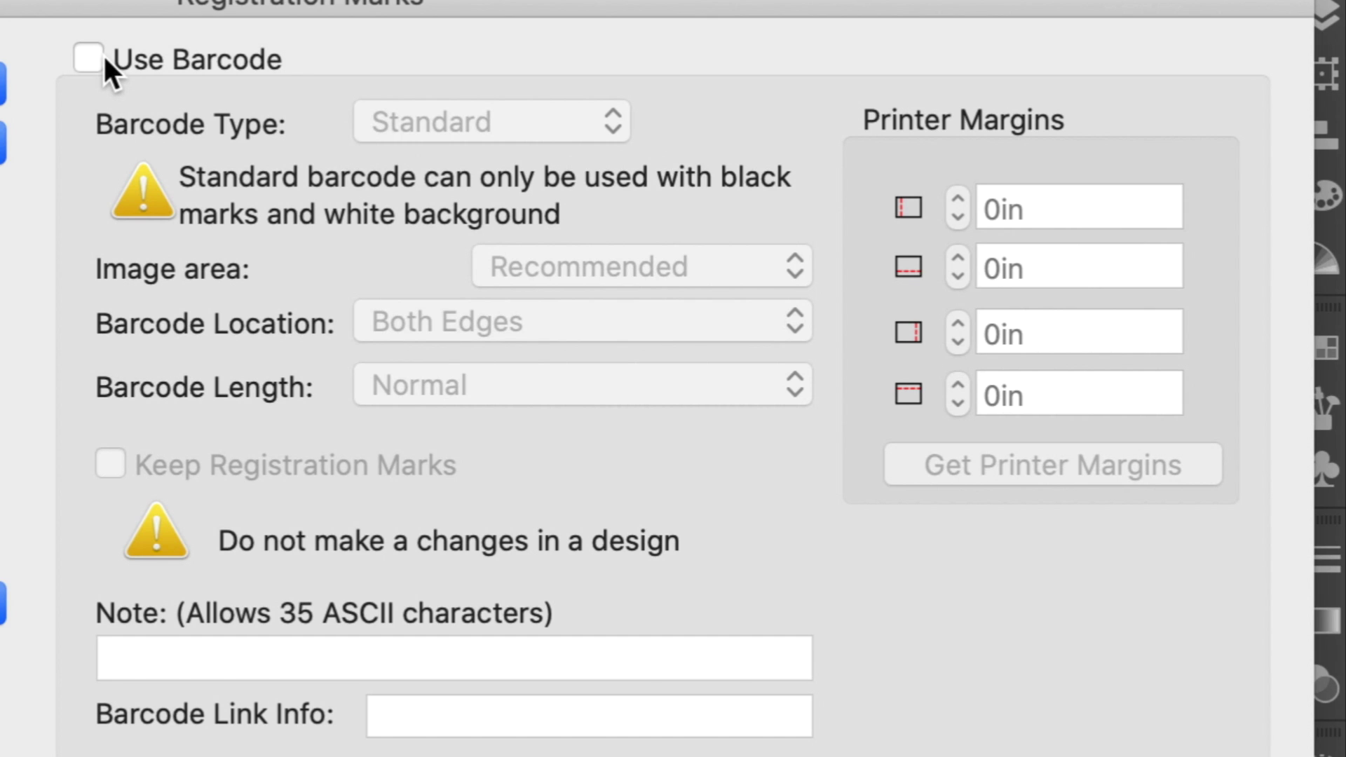
Step: Enable Roll Media barcodes on Both Edges and fetch the 0.194 in printer margins
click(89, 57)
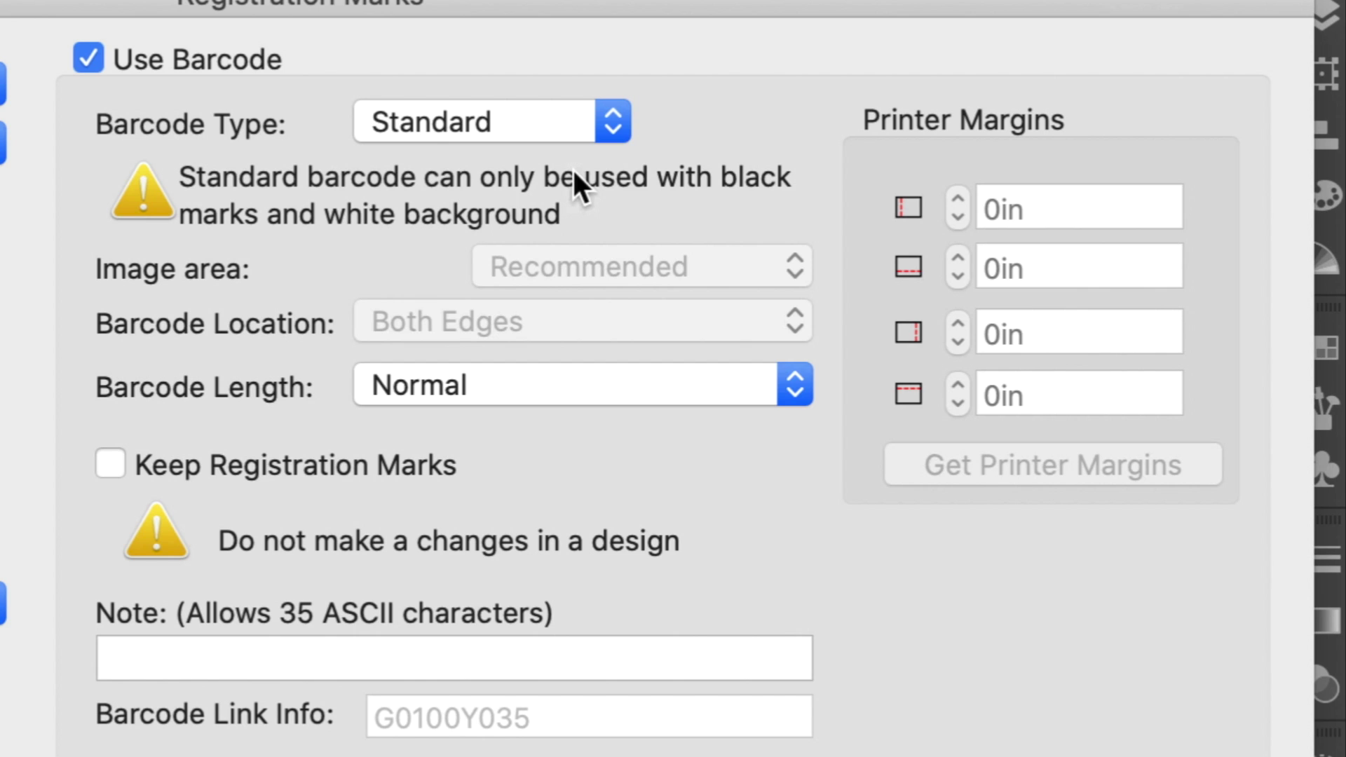
click(613, 126)
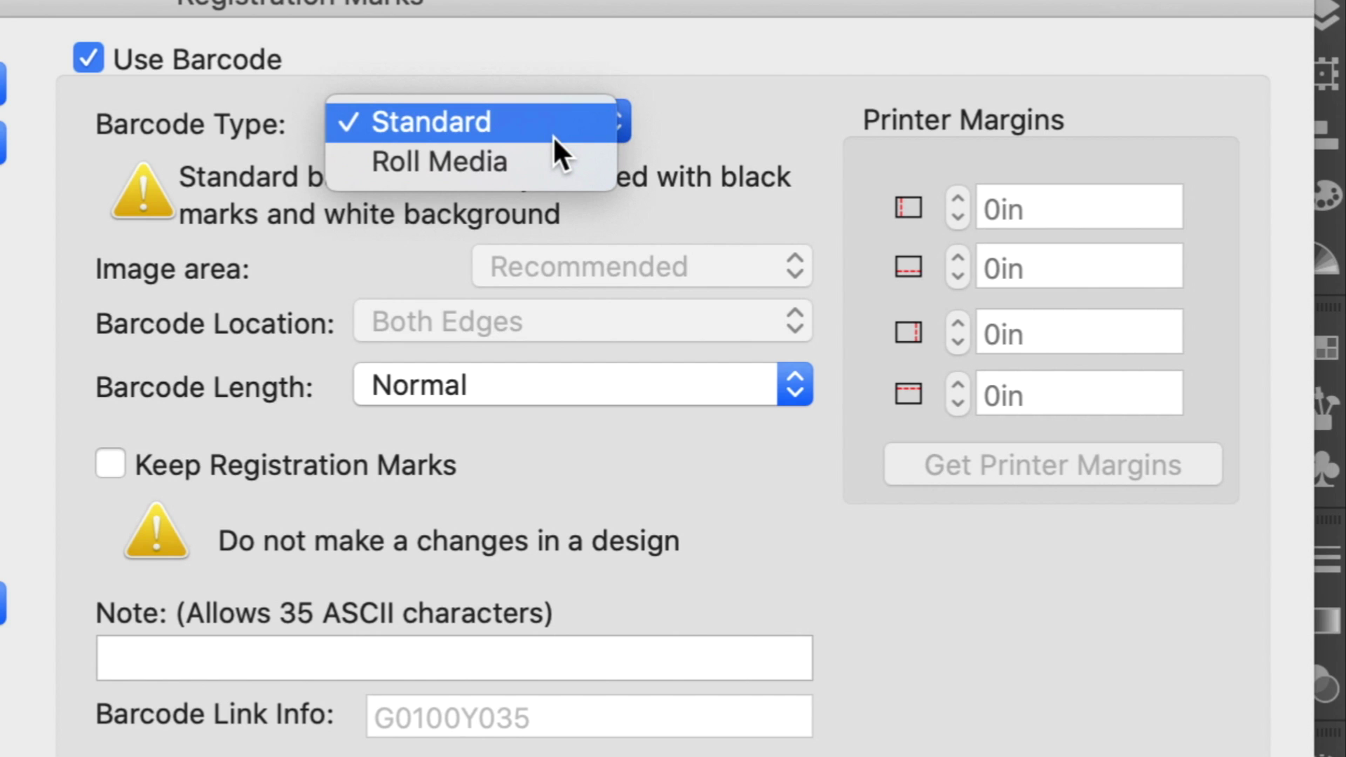
click(540, 165)
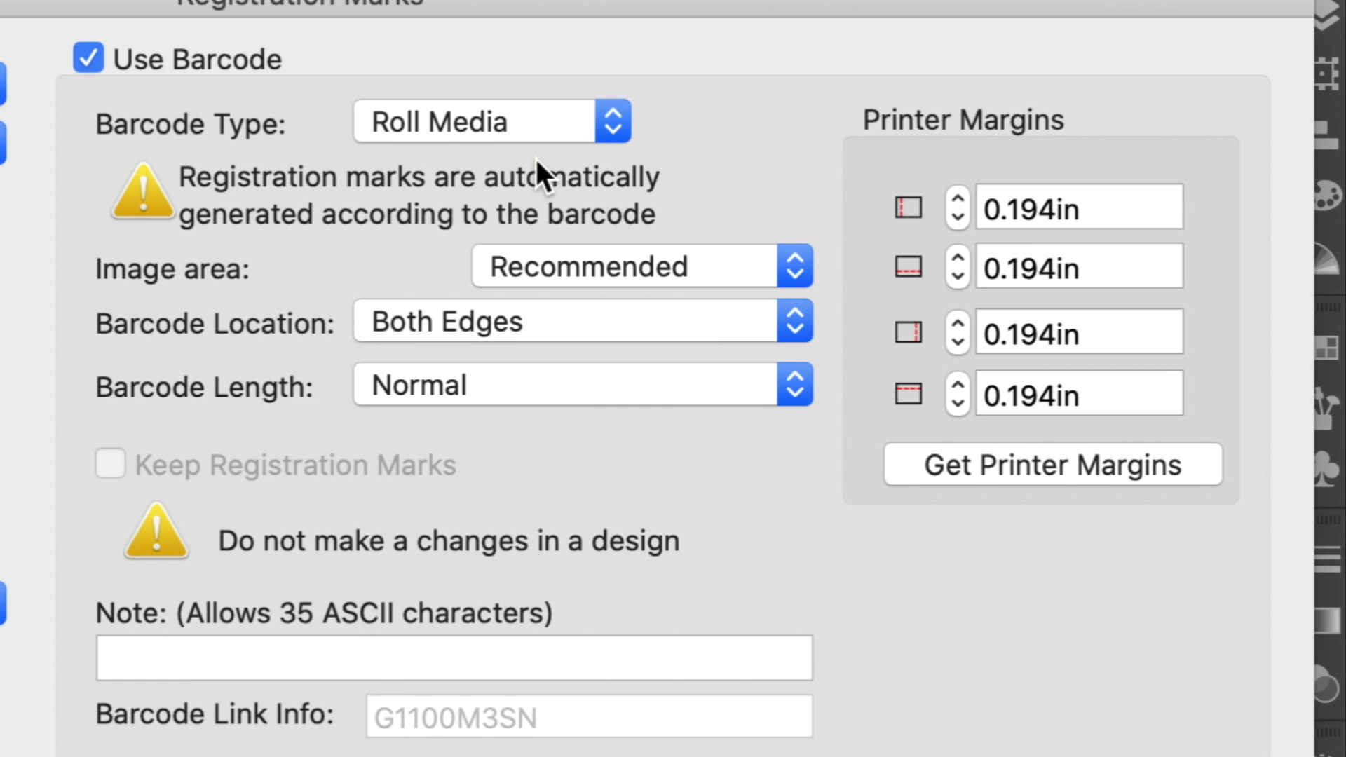
click(677, 314)
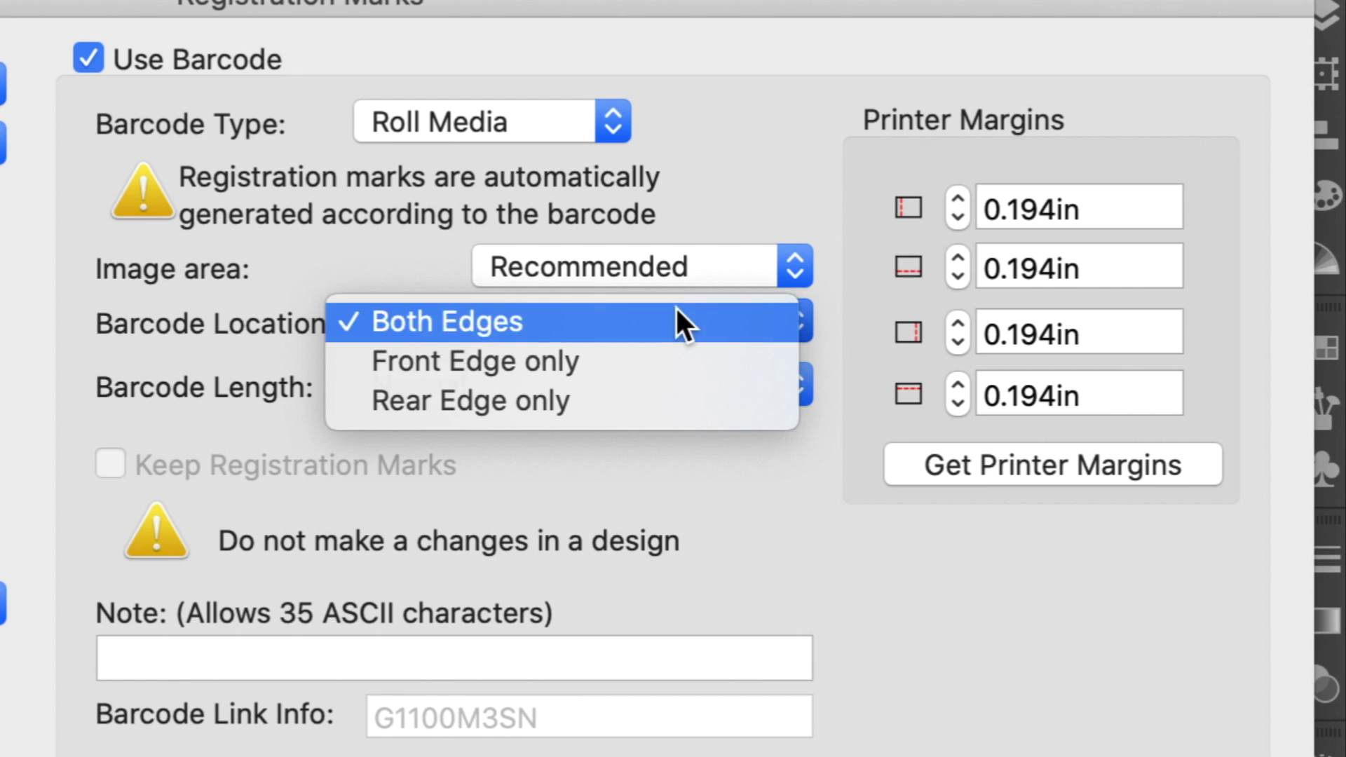
click(677, 312)
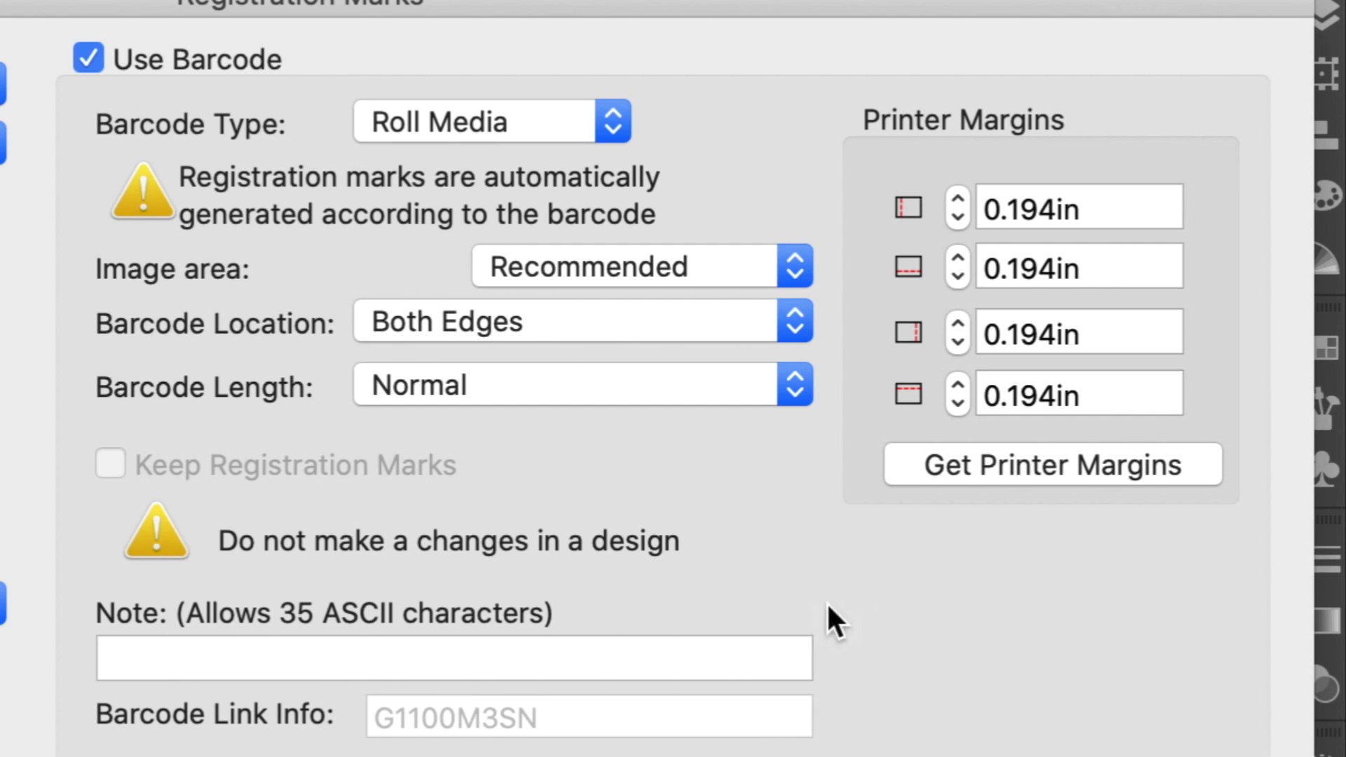
click(999, 464)
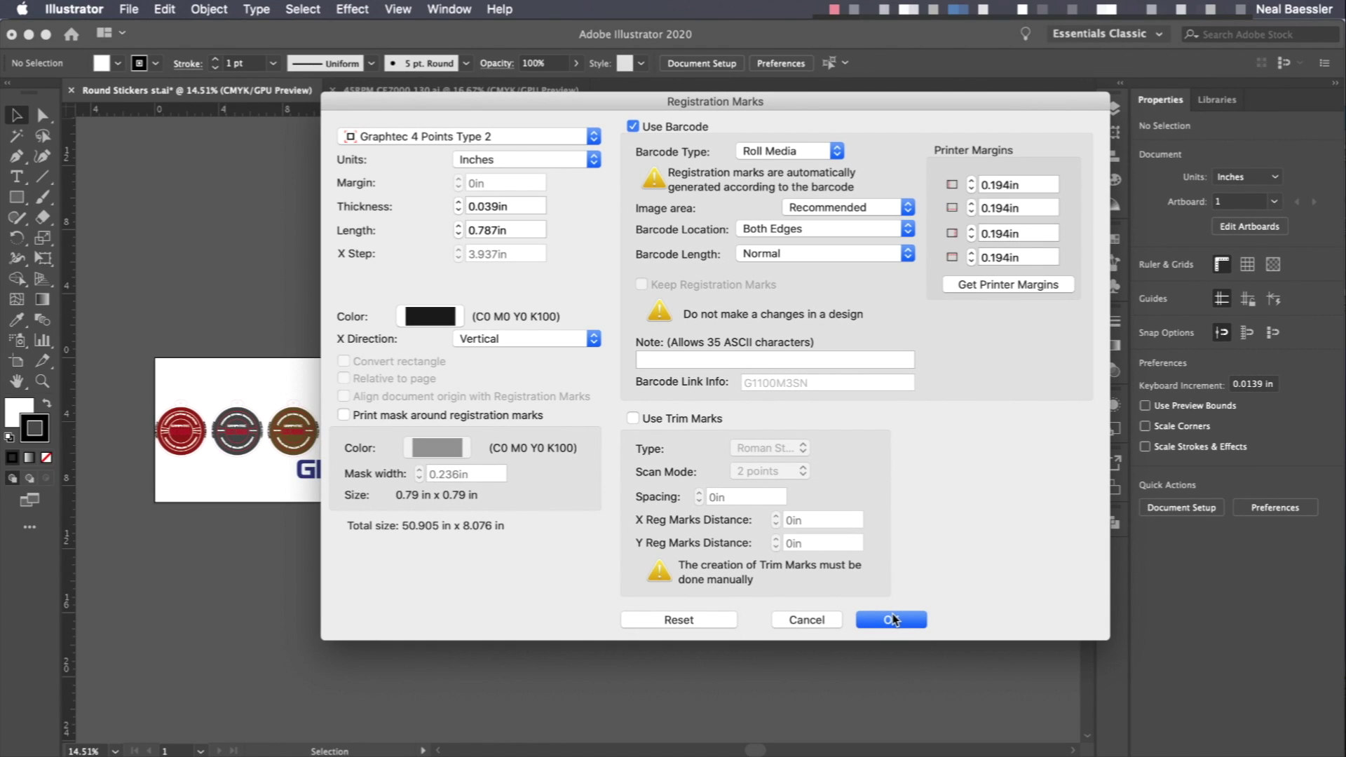
Step: Apply the barcode settings, then refit Artboard 1 to the artwork bounds
click(892, 619)
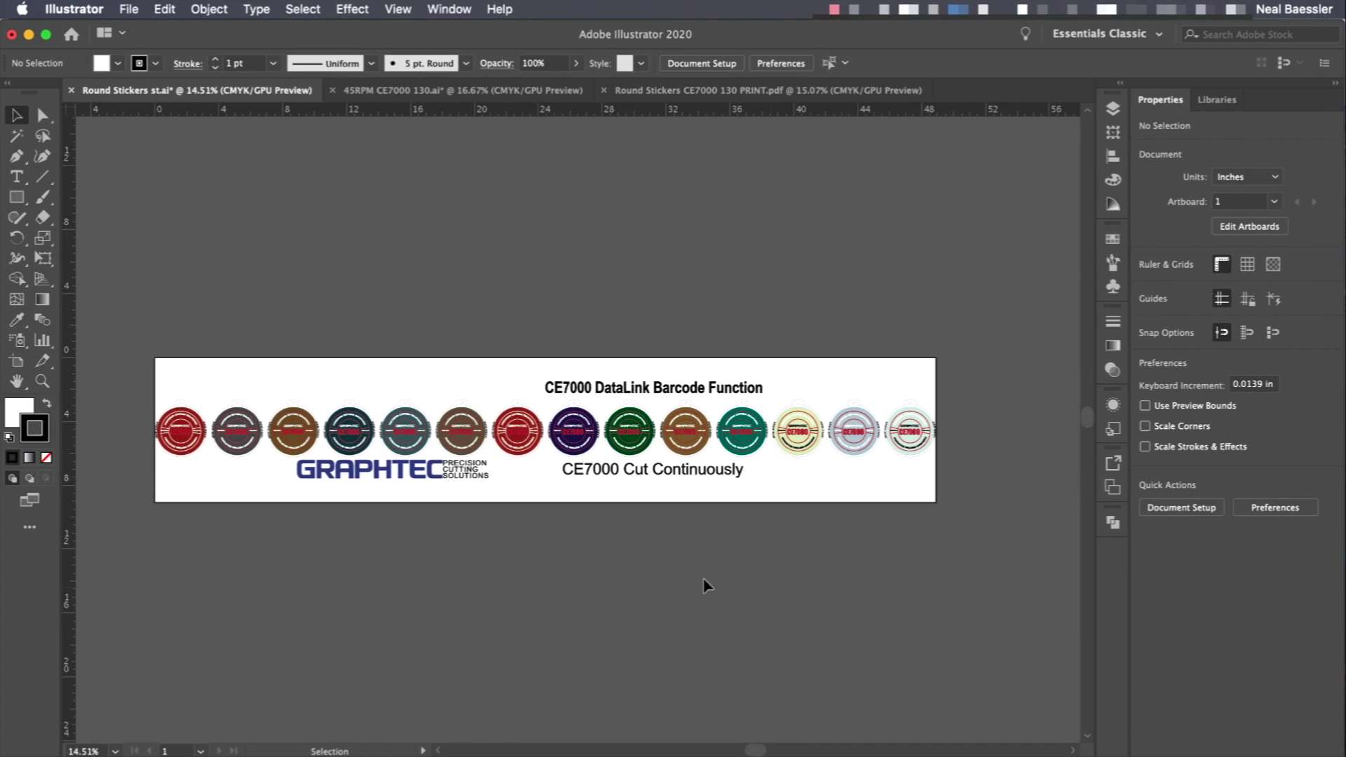
click(17, 361)
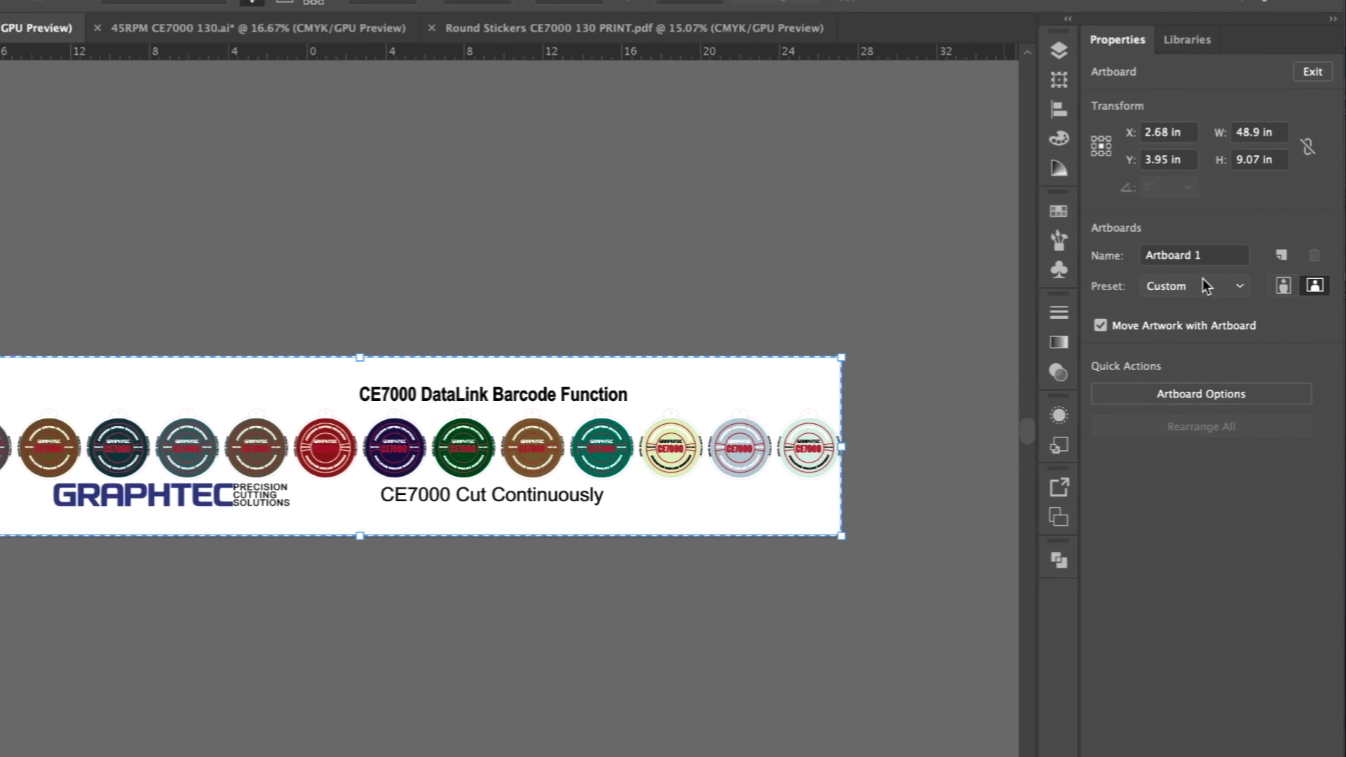
click(1231, 302)
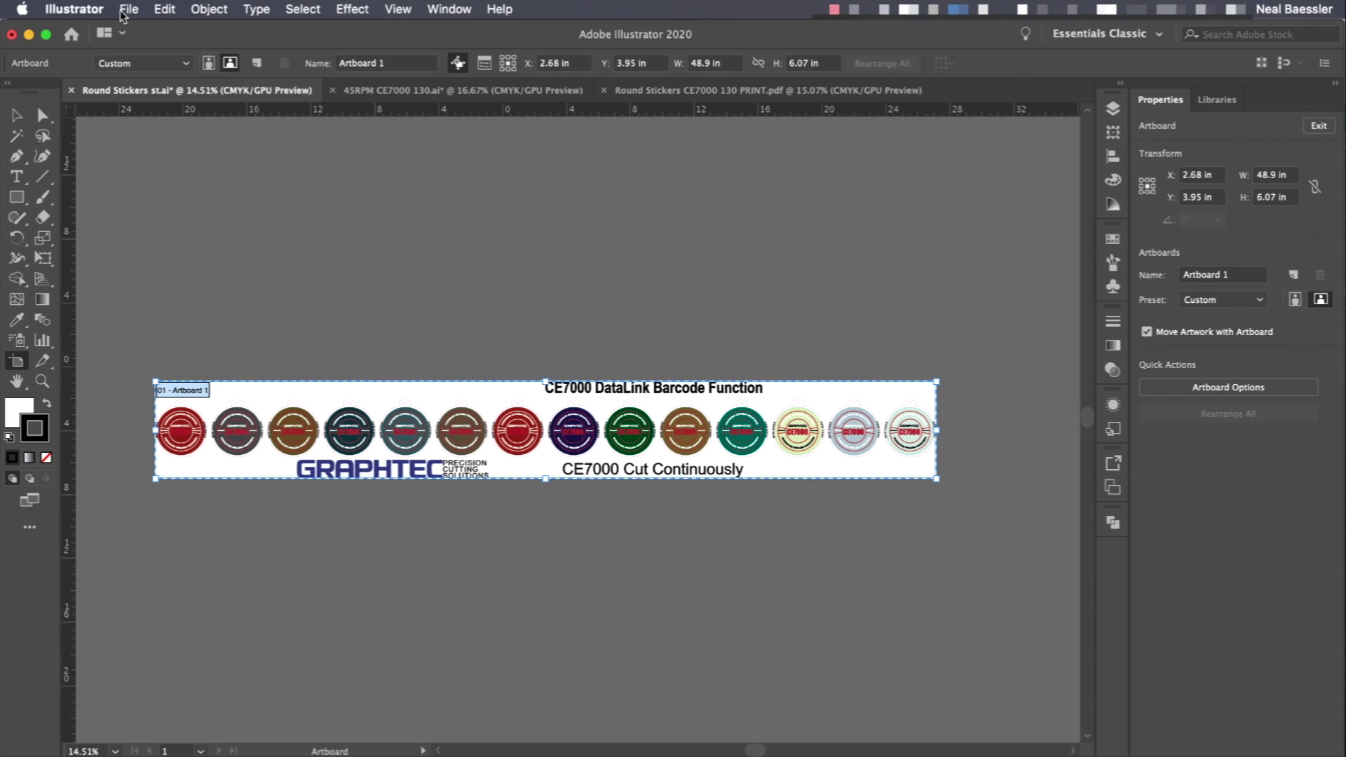
Step: Reopen the Cutting Master 4 Registration Marks settings for the 48.9 x 6.07 in artboard
click(128, 10)
mouse_move(284, 462)
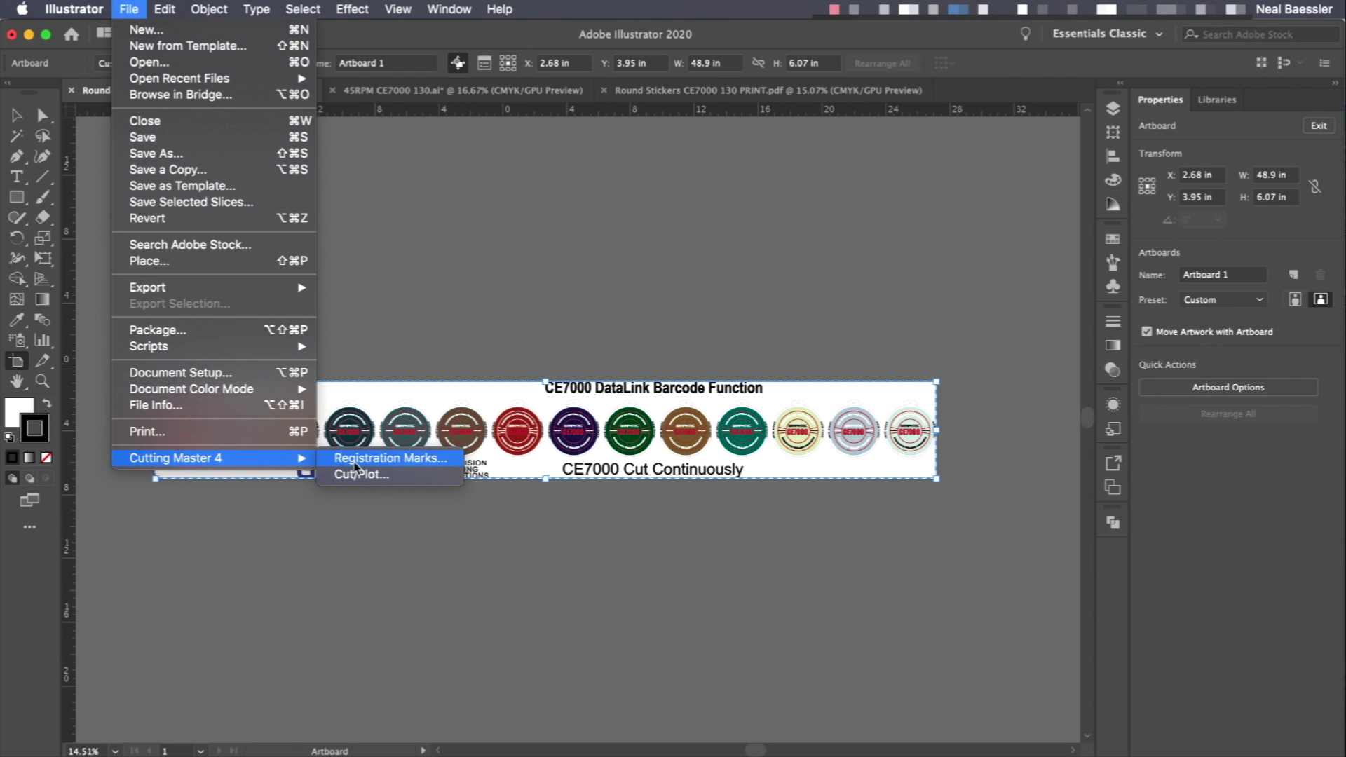
click(378, 458)
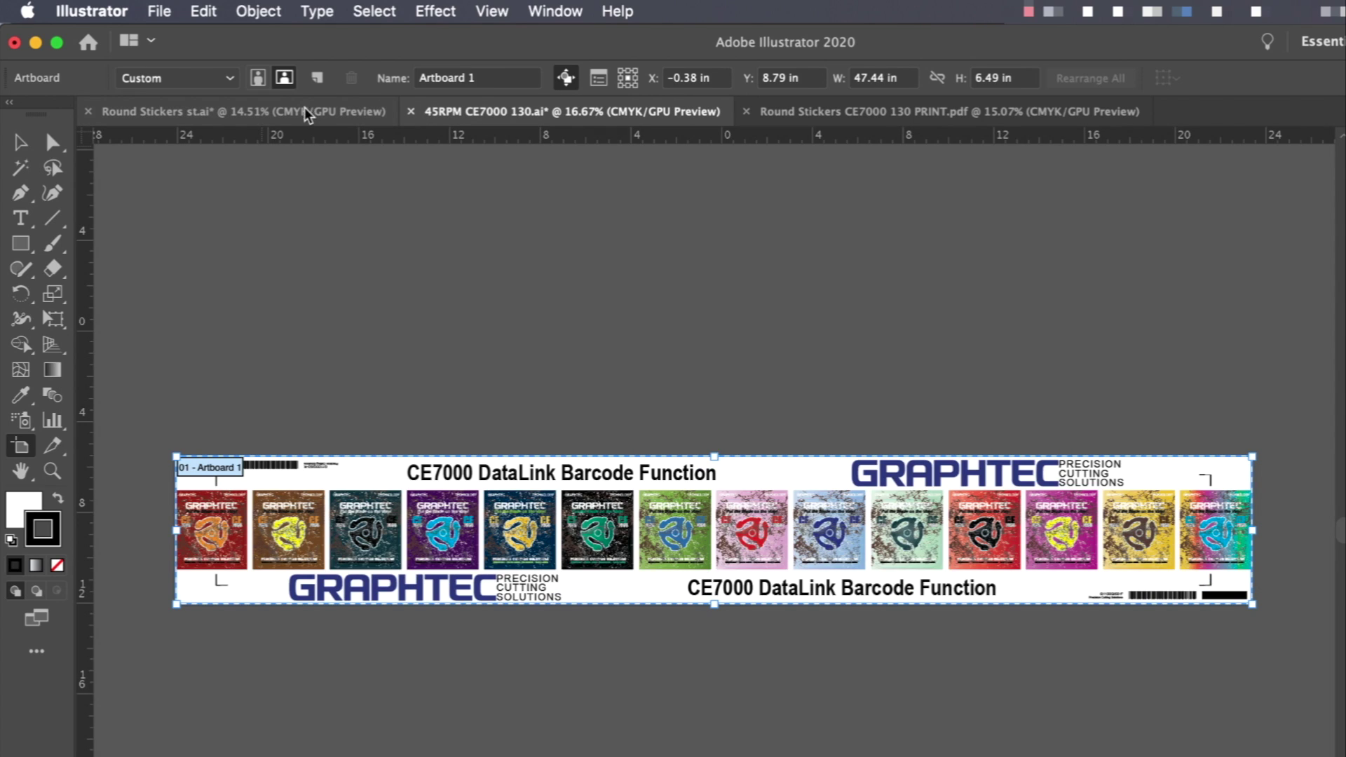
click(306, 112)
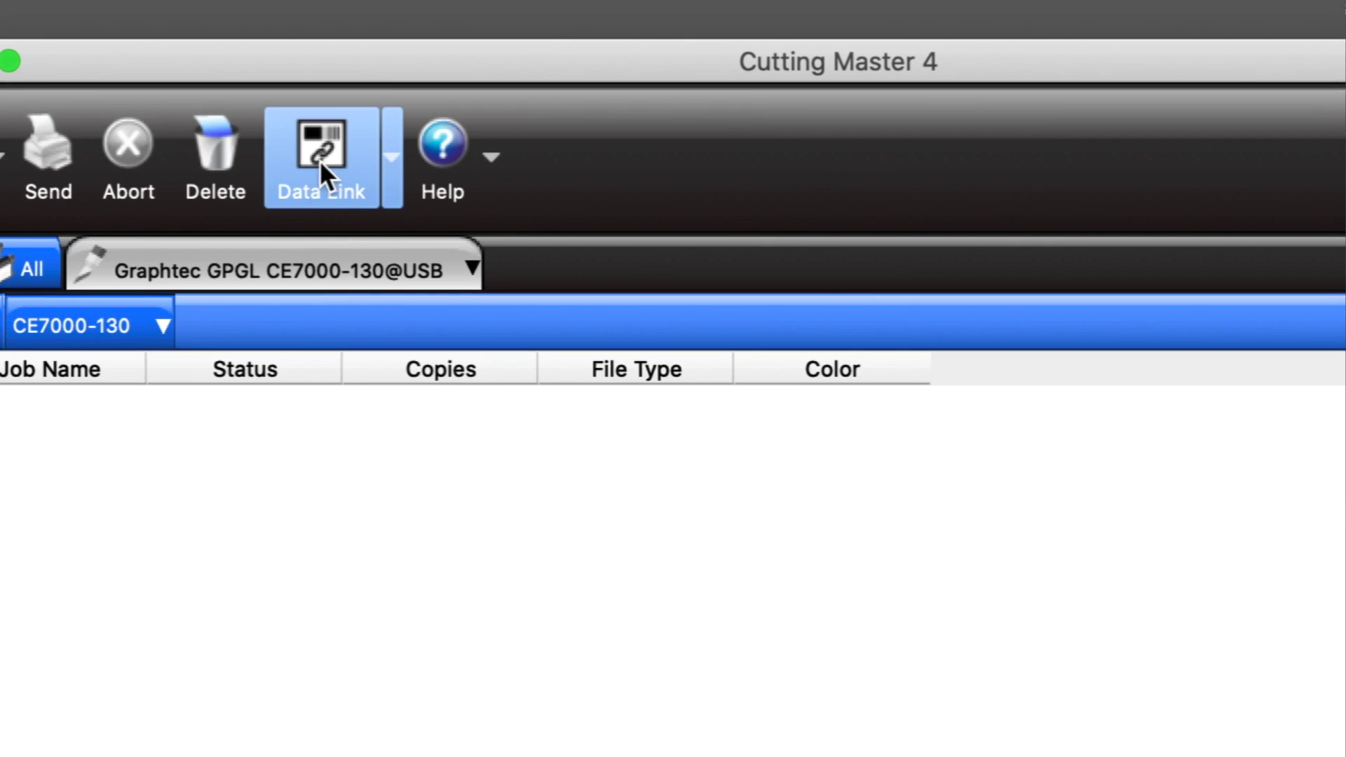
Step: Start the Data Link Server for the CE7000 cutter in Cutting Master 4
click(320, 160)
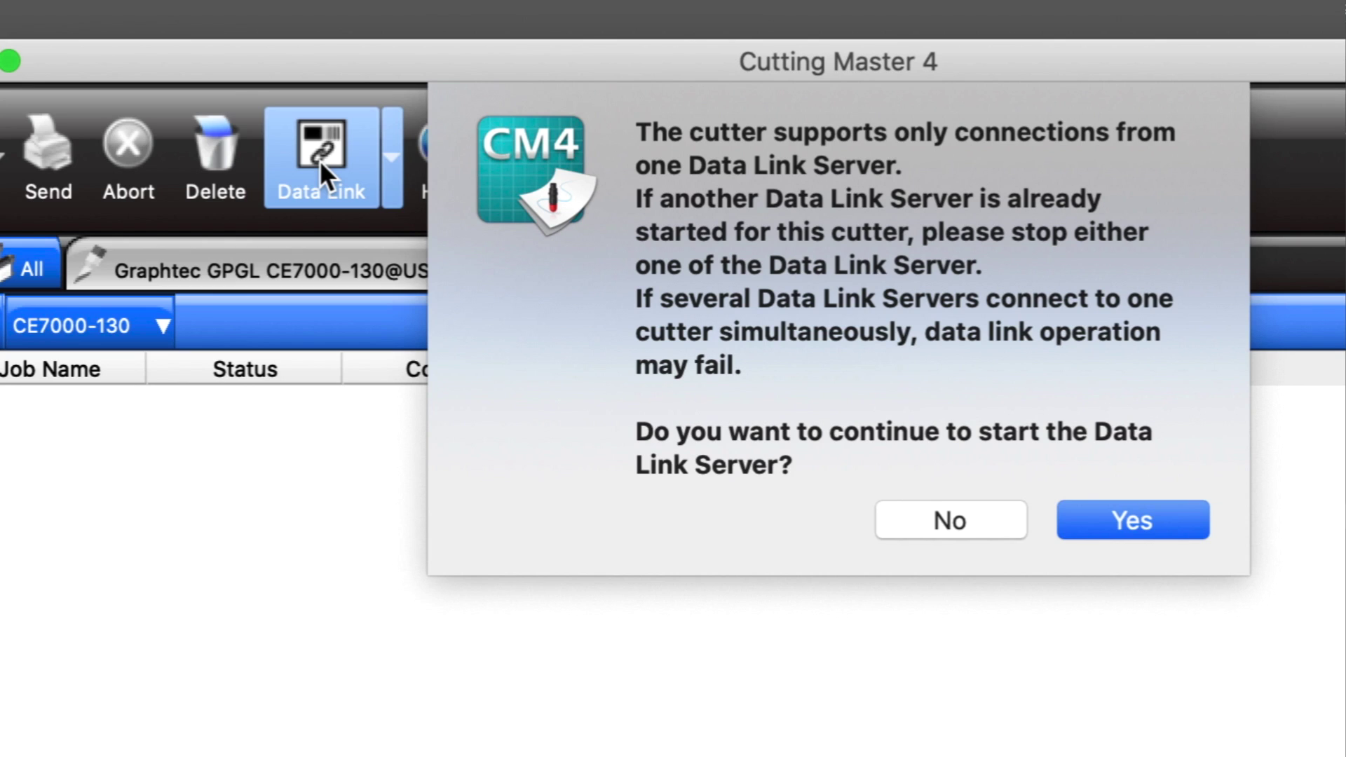
click(1144, 513)
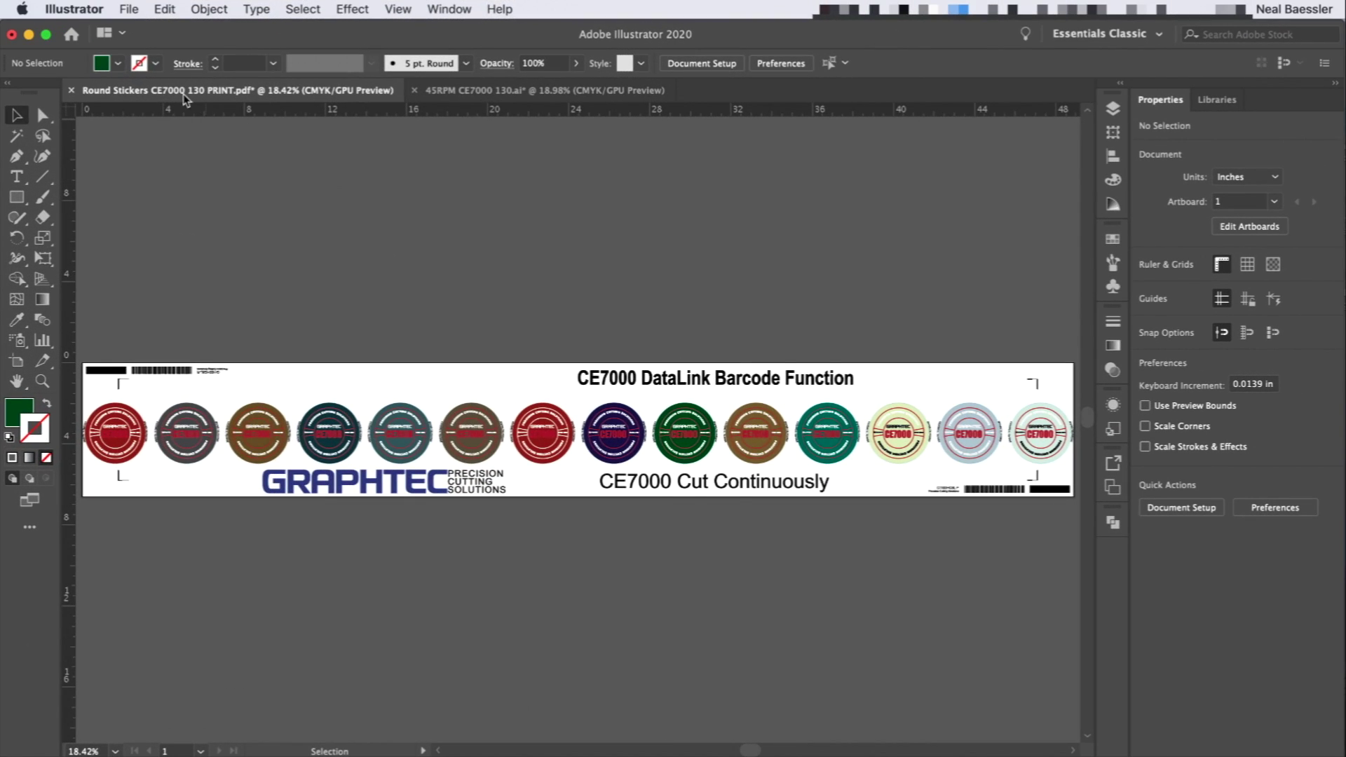
Step: Open the Cutting Master 4 Cut/Plot settings for the round-sticker roll
click(125, 11)
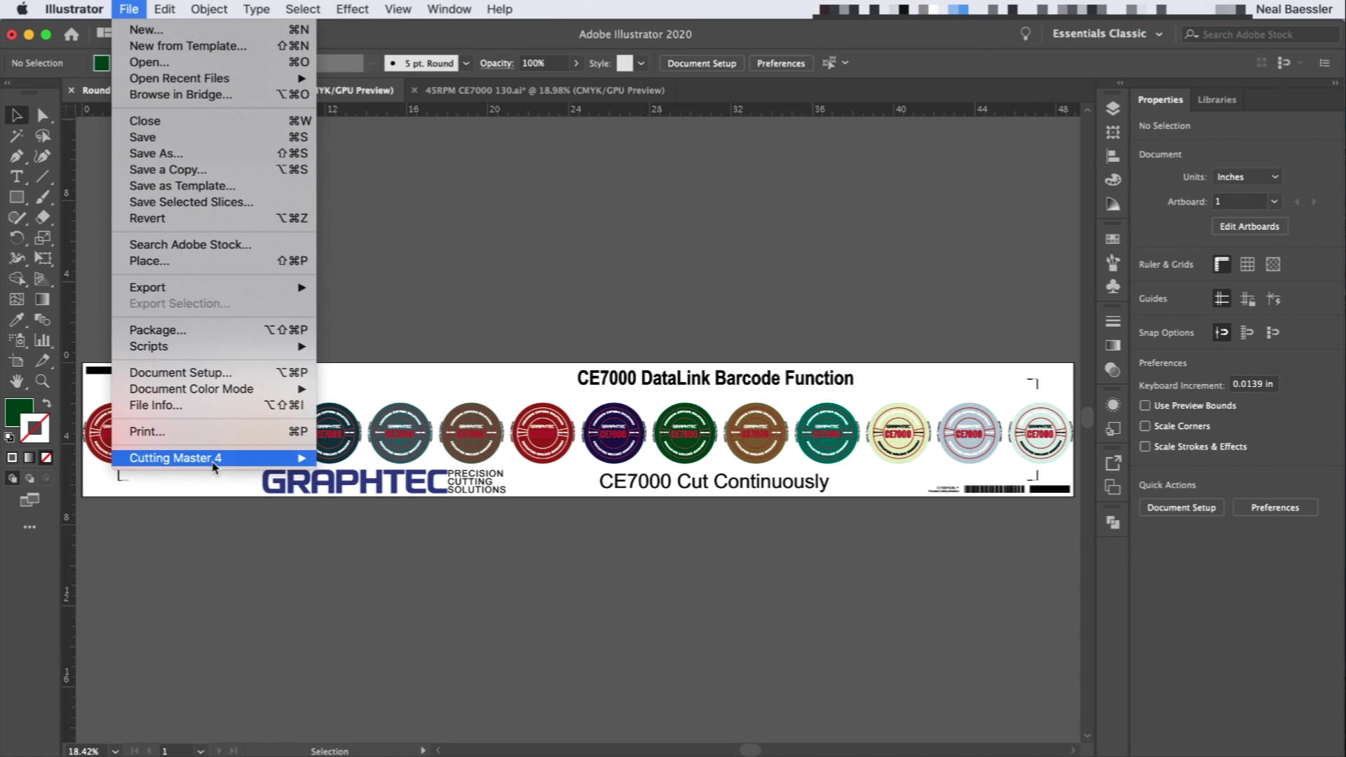
mouse_move(217, 466)
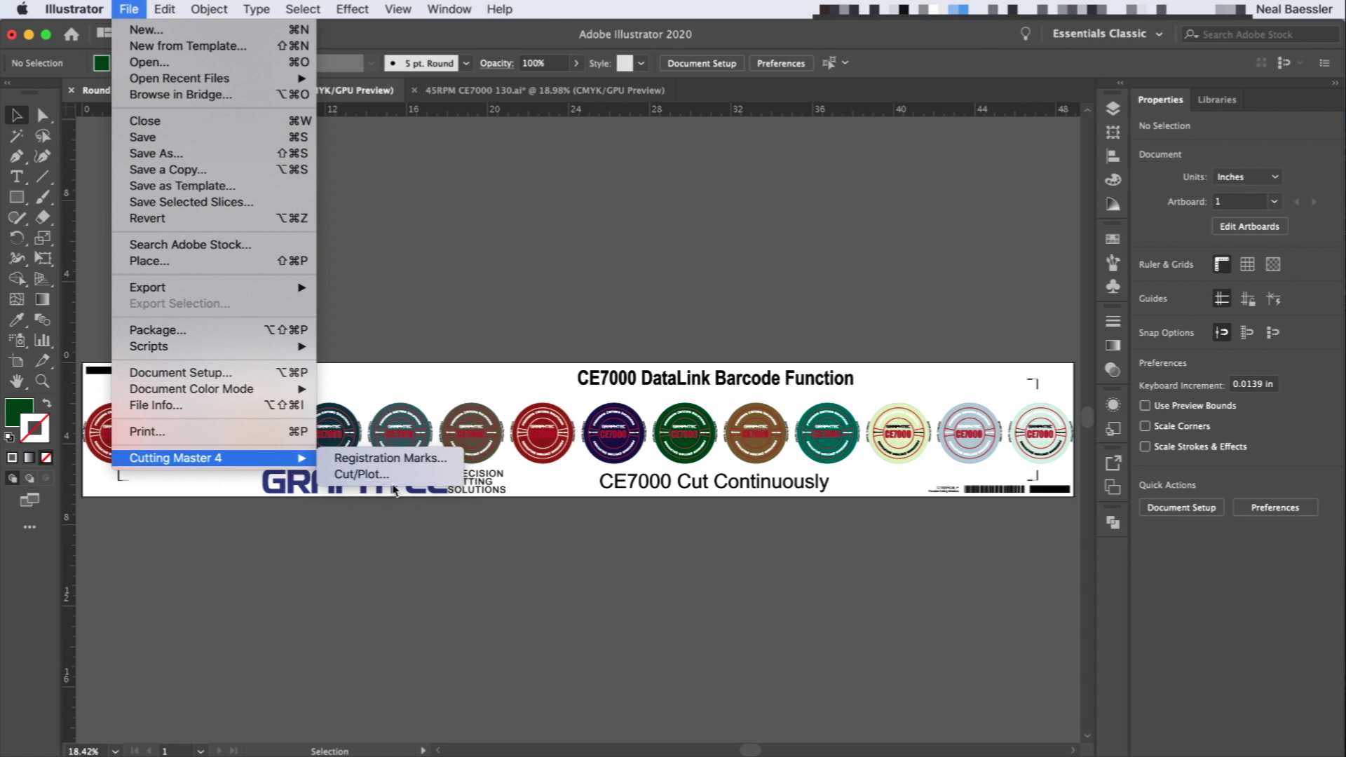
click(361, 474)
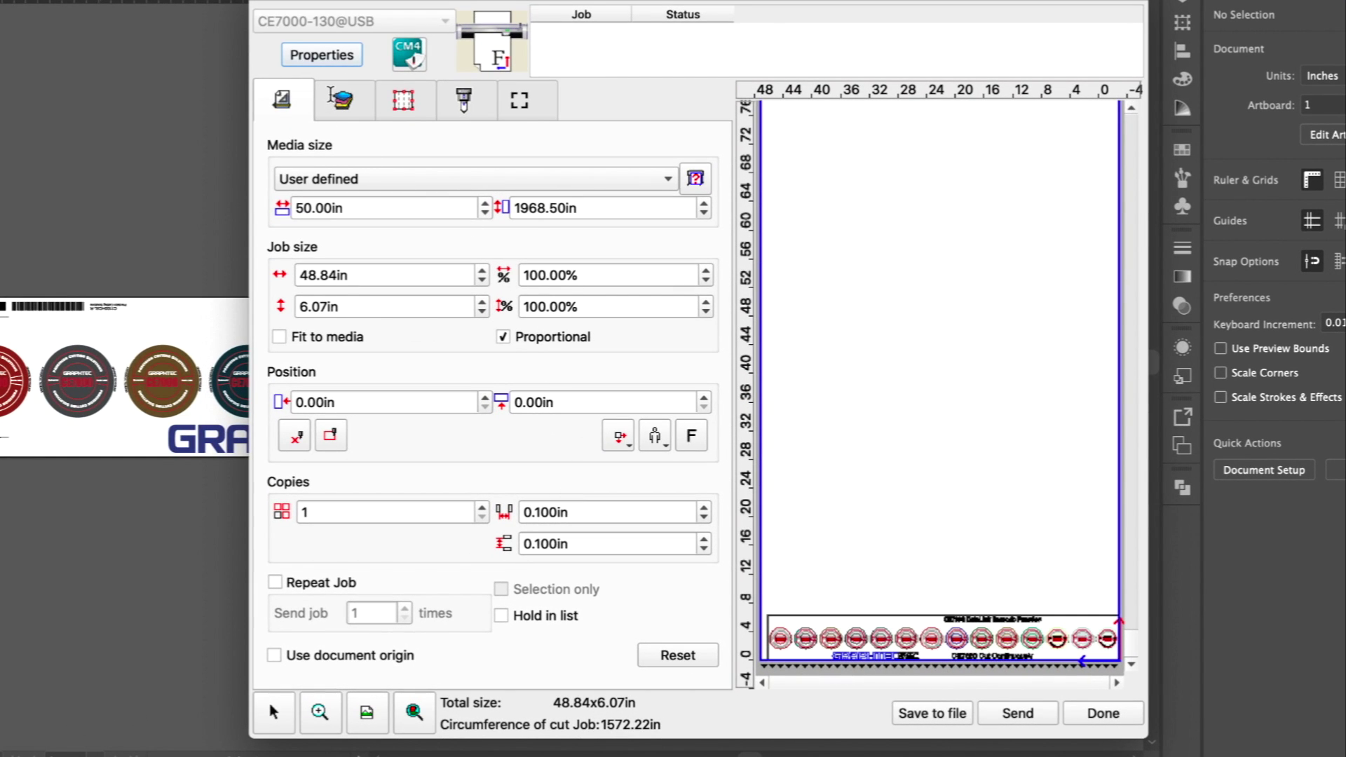
Step: Exclude the Print layer and send the 48.84 x 6.07 in cut job, held in list
click(342, 104)
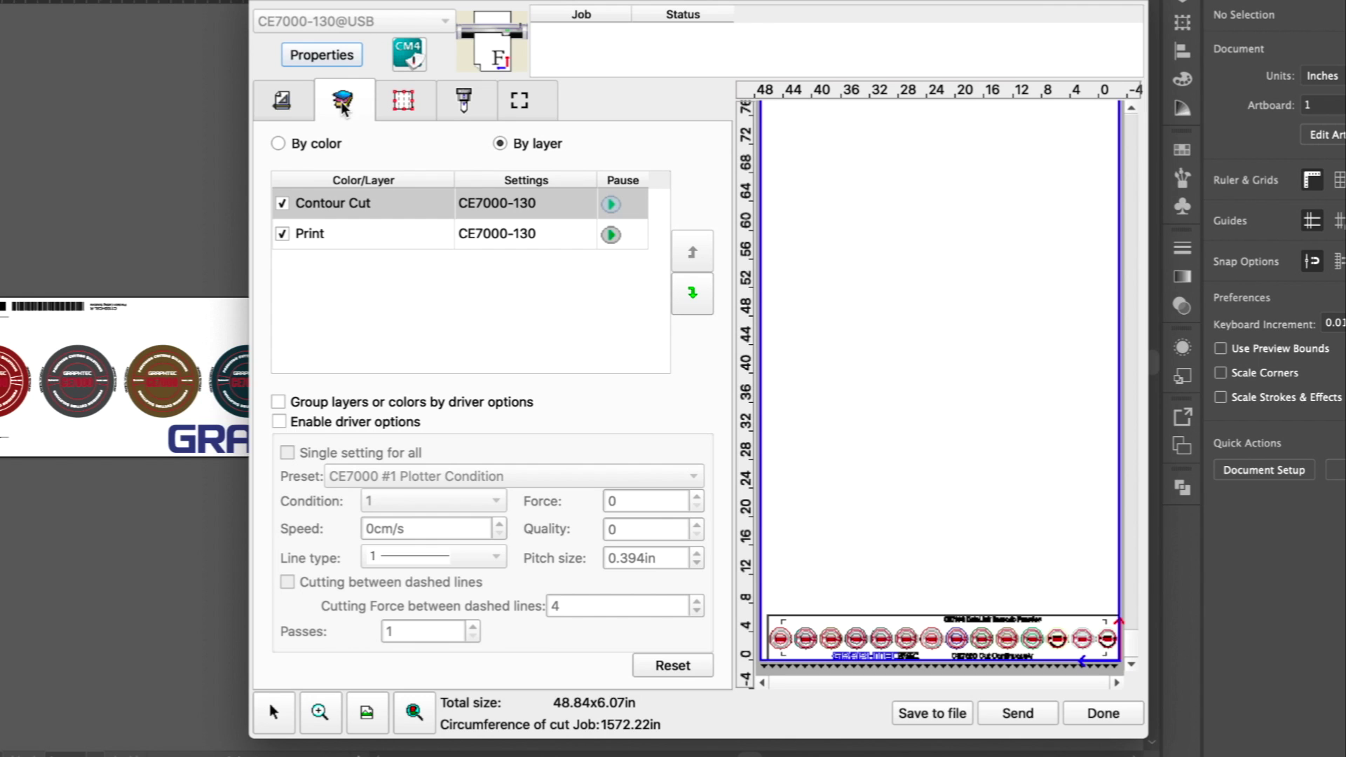
click(283, 235)
click(283, 103)
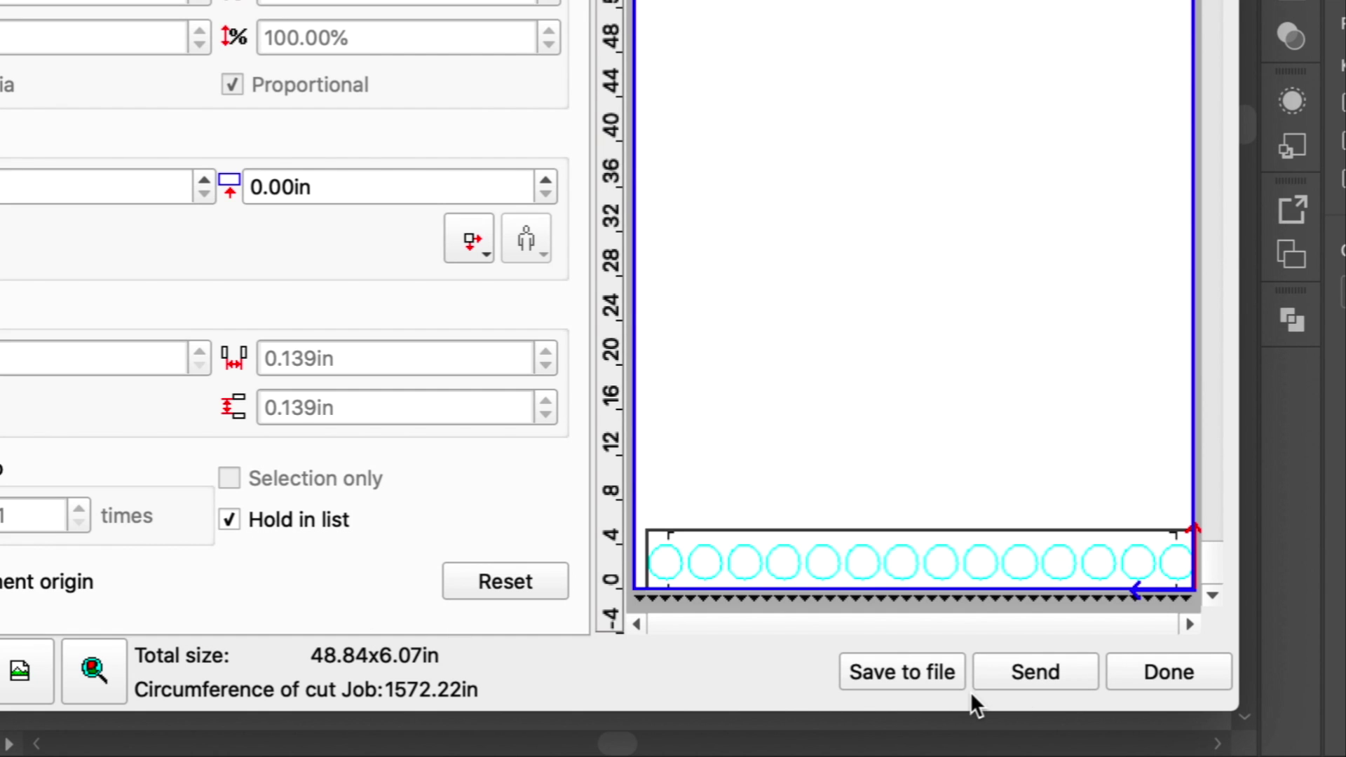
click(1037, 672)
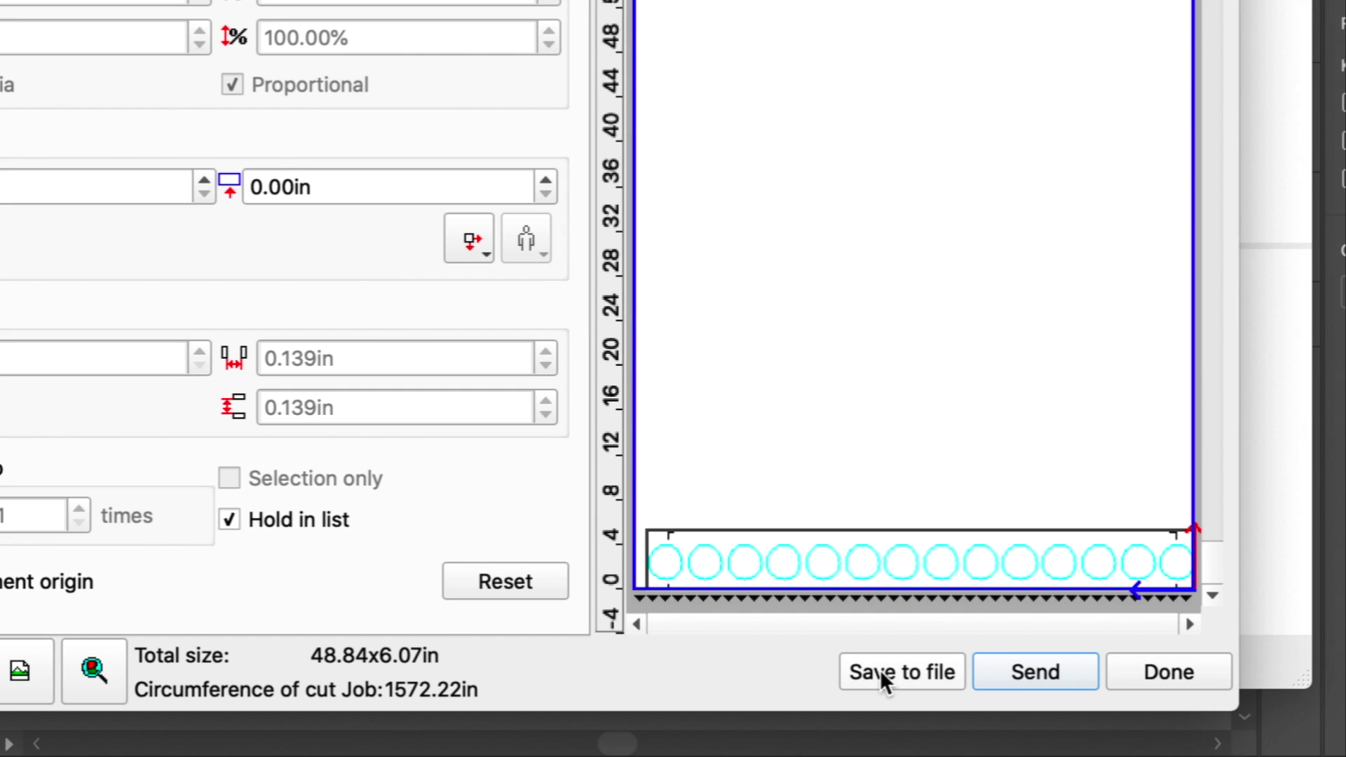
click(1180, 671)
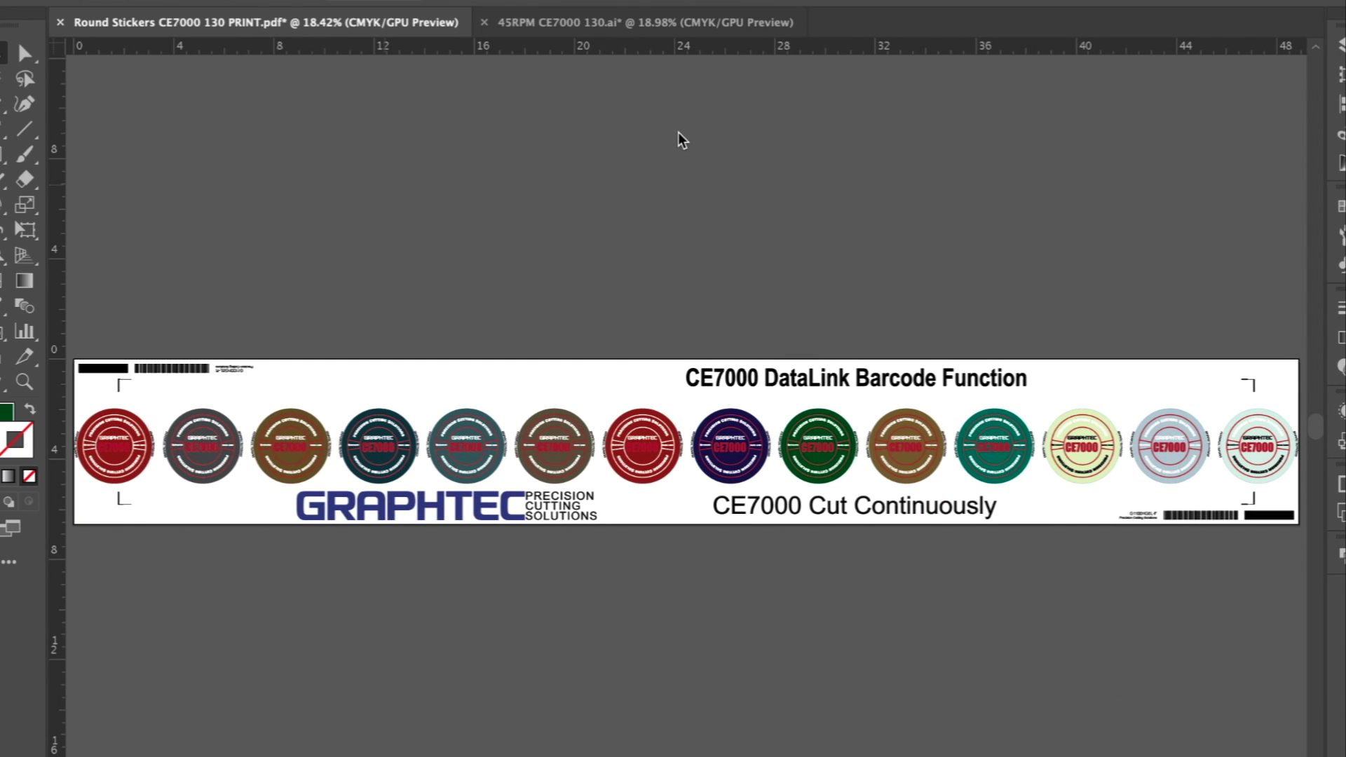
Step: Switch to the 45RPM sticker document and open its Cutting Master 4 Cut/Plot settings
click(612, 24)
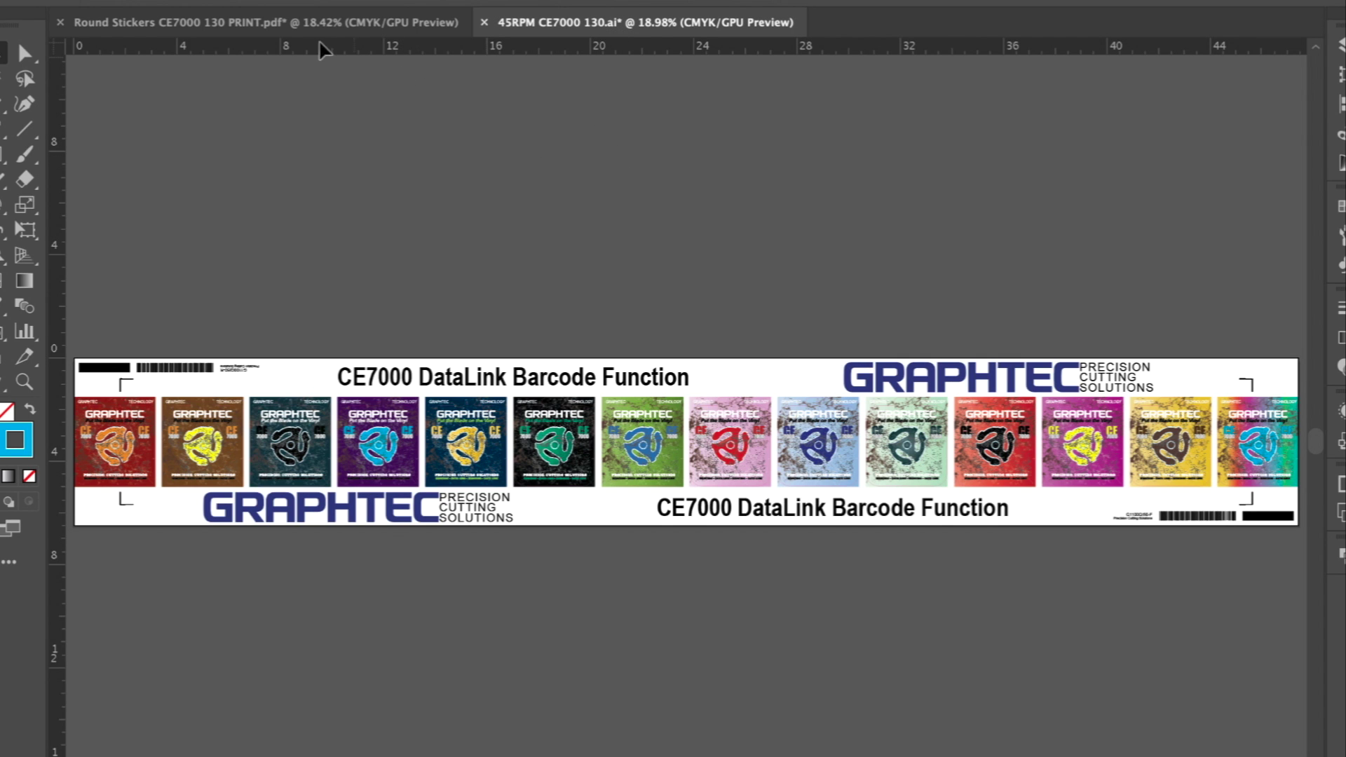
click(130, 0)
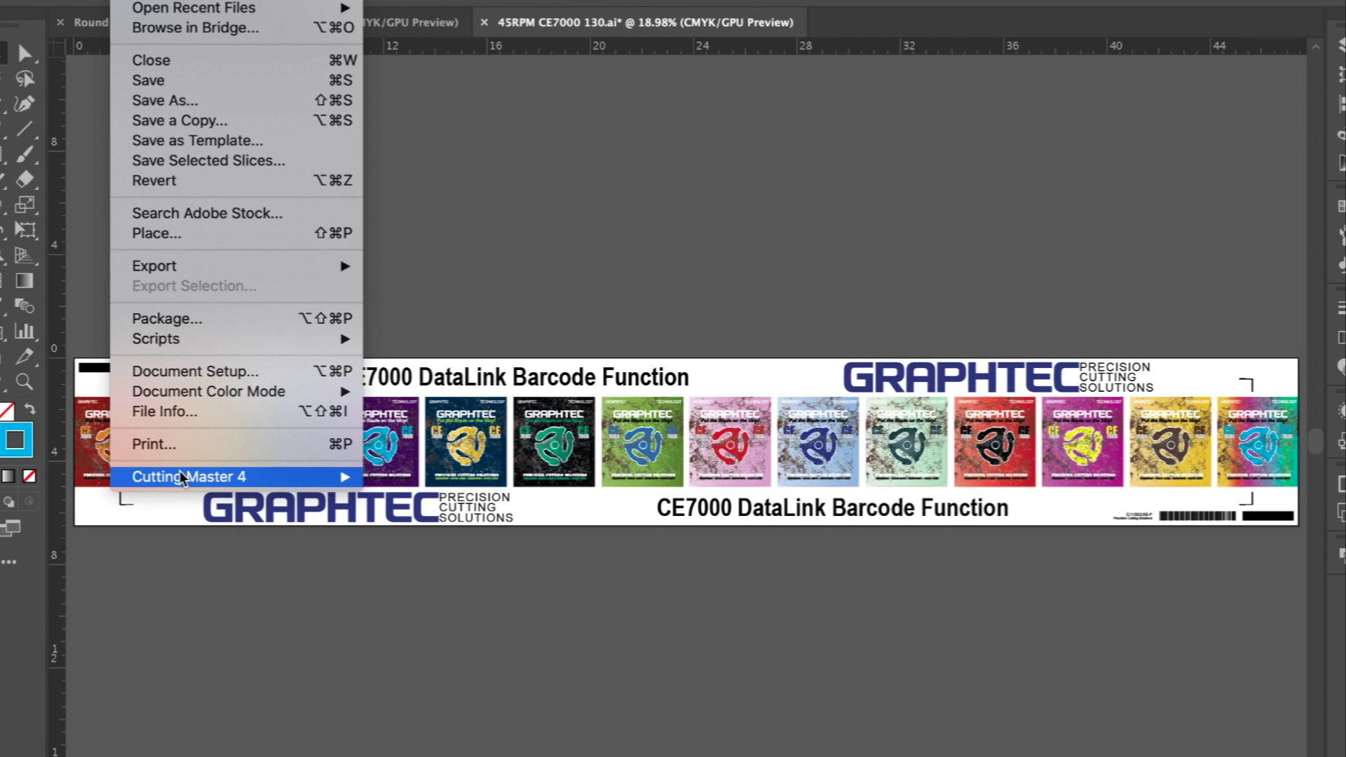
mouse_move(194, 484)
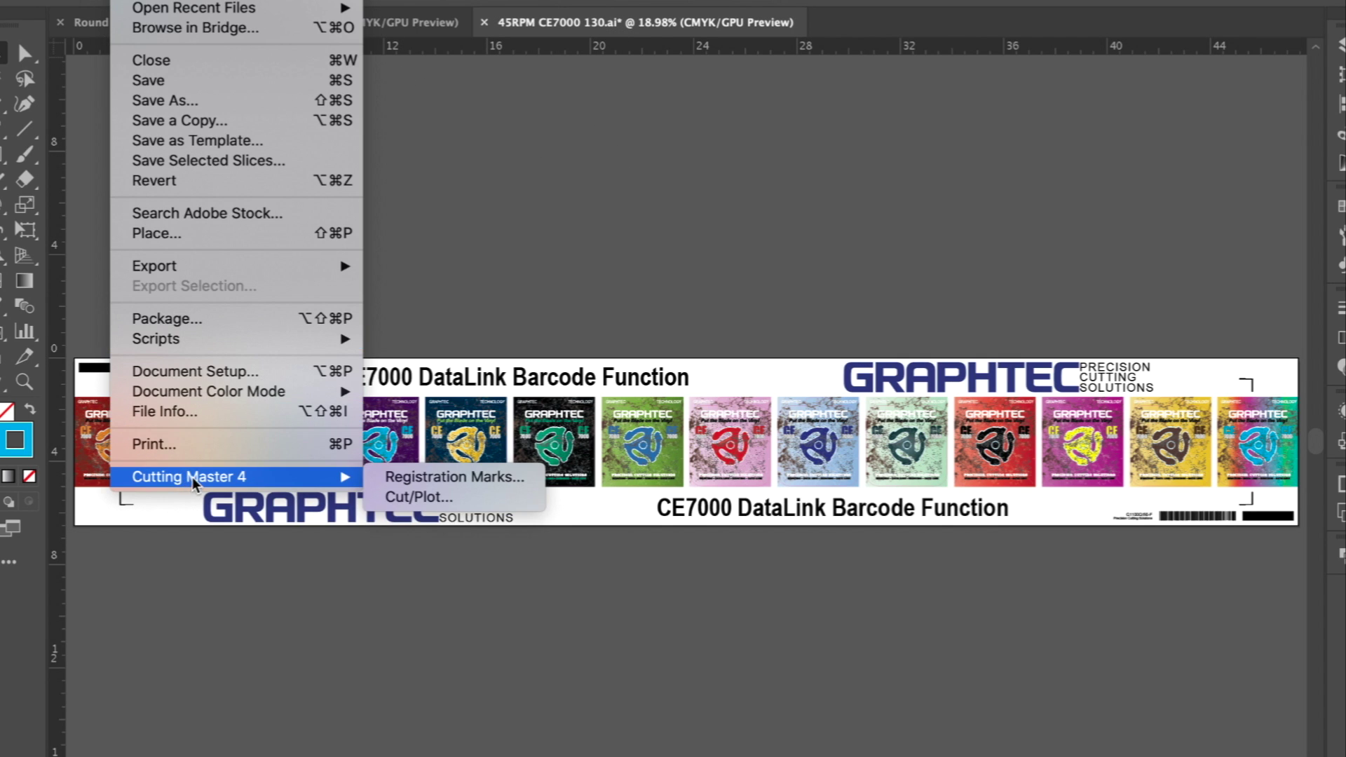
click(427, 498)
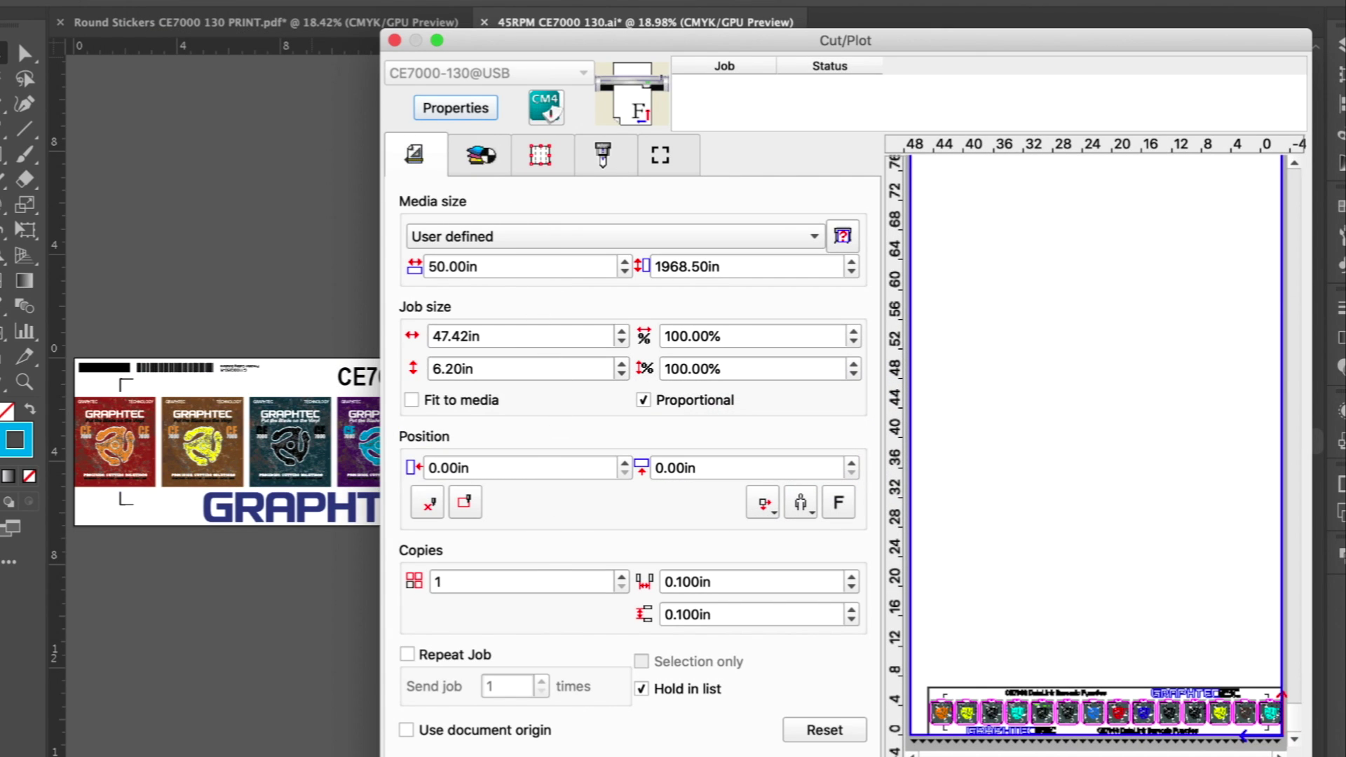
Step: Send only the Cut Line layer of the 47.42 x 4.92 in job to the CE7000
click(479, 156)
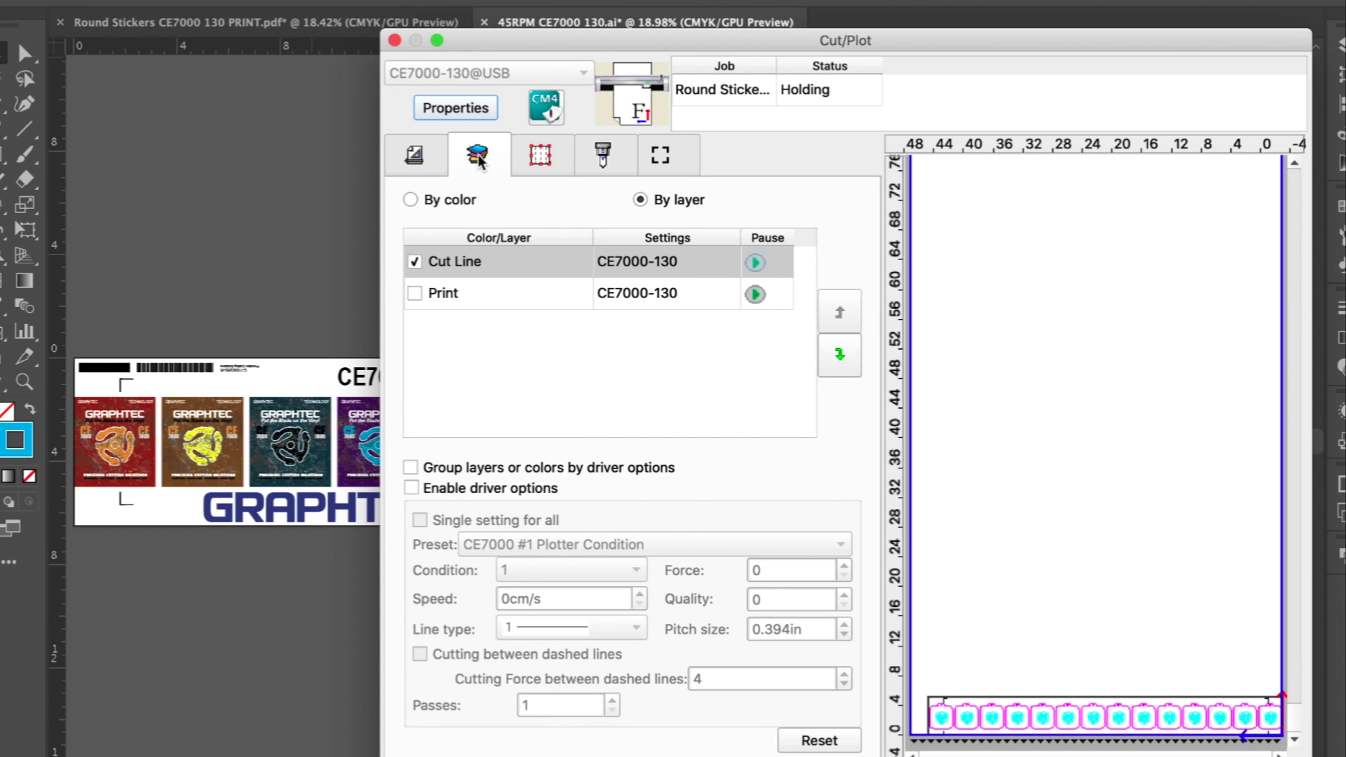
click(417, 156)
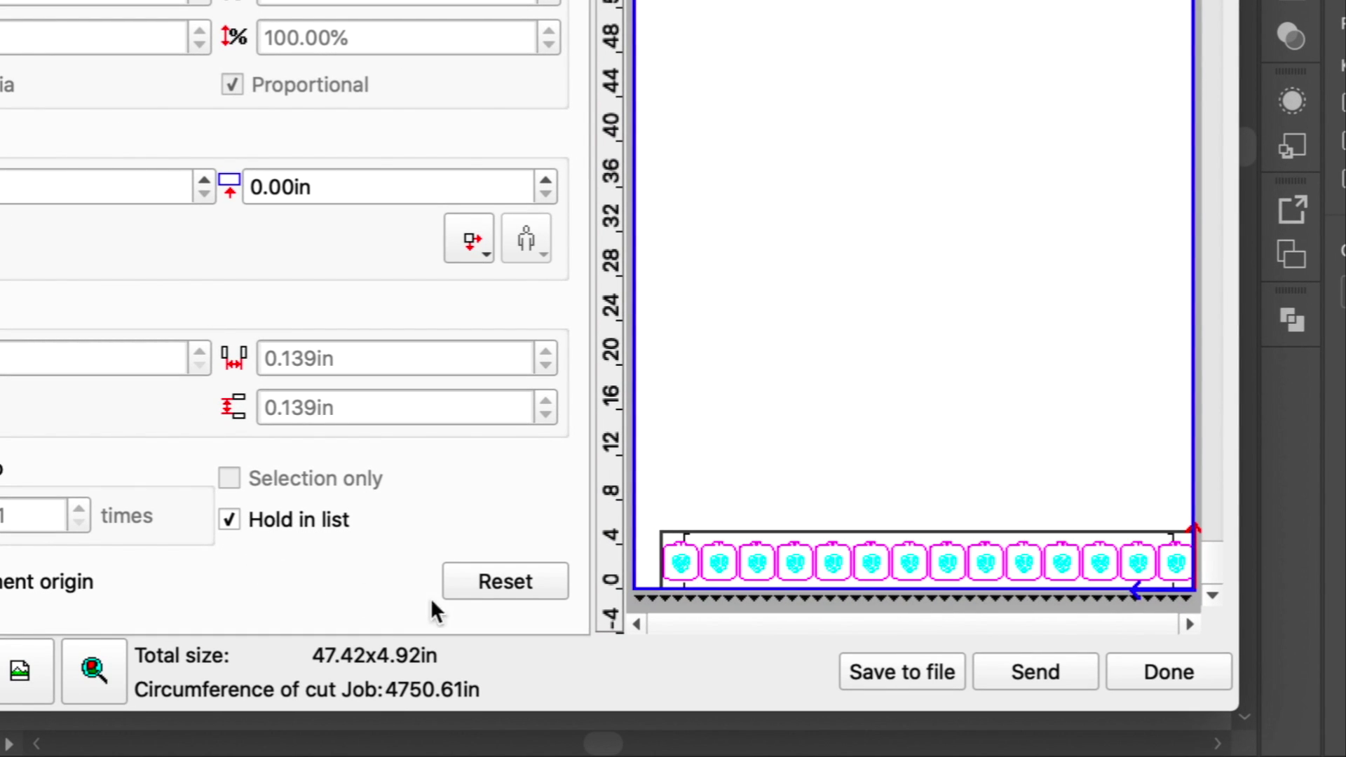
click(1036, 670)
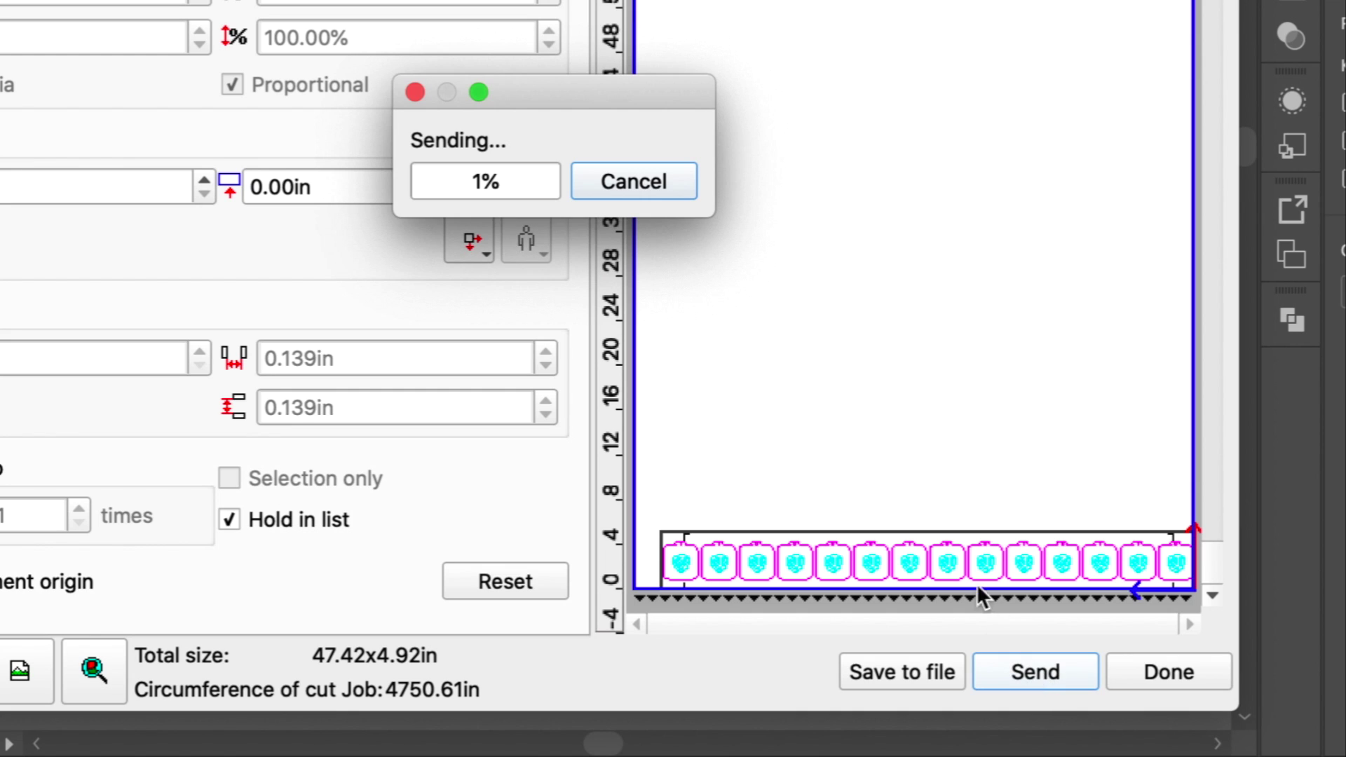